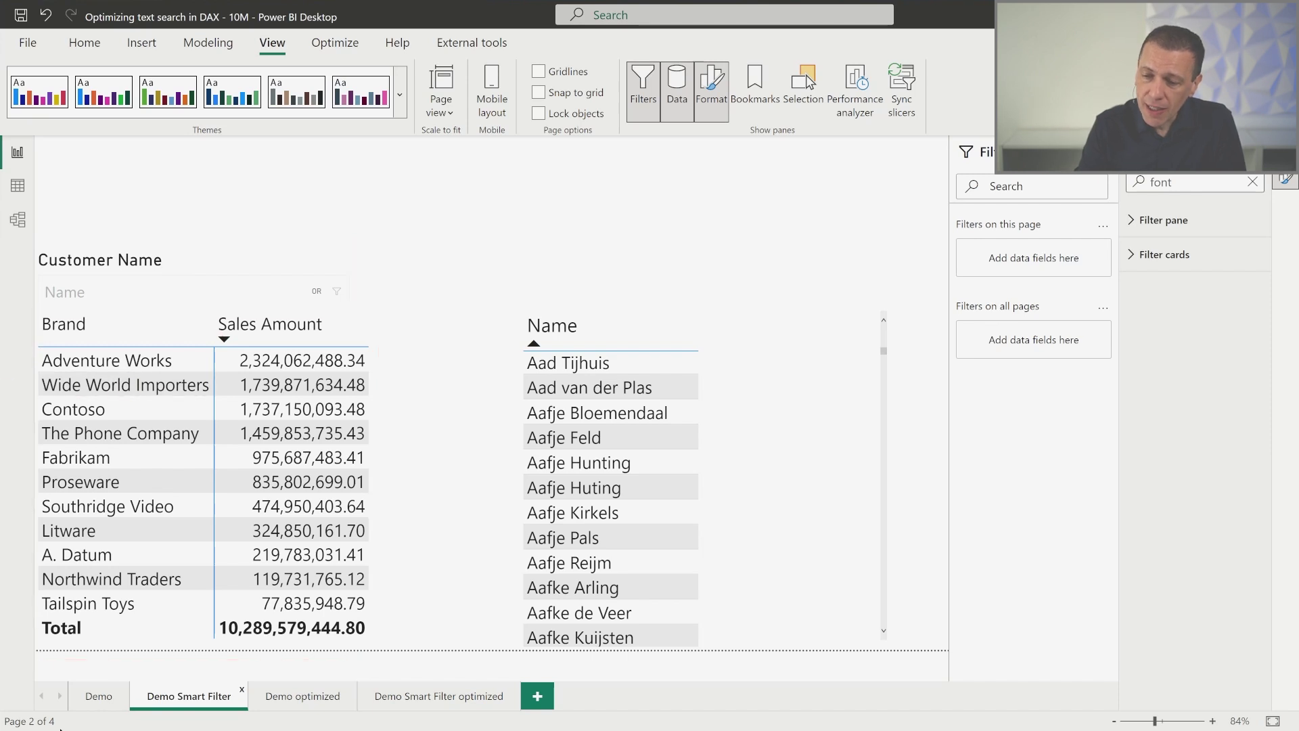
- Examine the Demo page's sales by brand and its page filter on Name containing 'sim*s'
{"action": "left_click", "coordinate": [100, 695]}
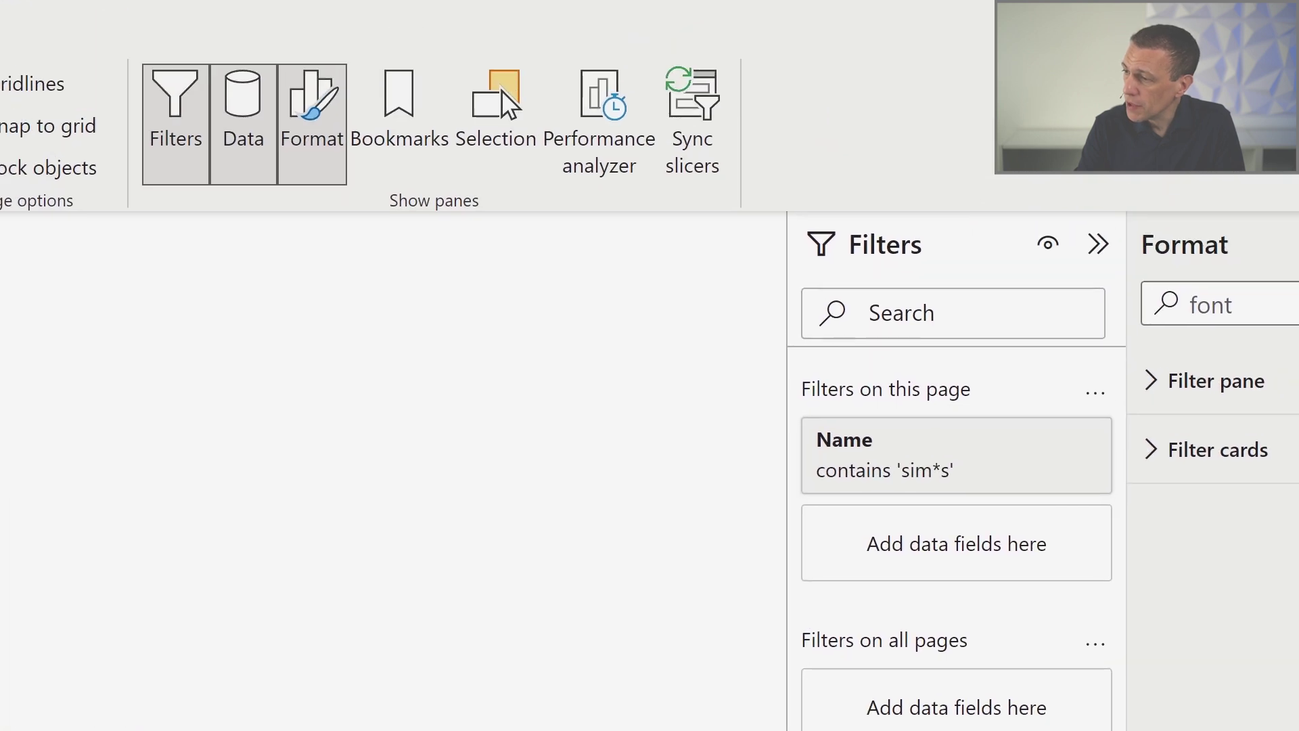
{"action": "mouse_move", "coordinate": [739, 199]}
{"action": "left_mouse_down"}
{"action": "mouse_move", "coordinate": [1082, 550]}
{"action": "mouse_move", "coordinate": [1159, 546]}
{"action": "left_mouse_up"}
{"action": "mouse_move", "coordinate": [784, 403]}
{"action": "left_mouse_down"}
{"action": "mouse_move", "coordinate": [859, 457]}
{"action": "mouse_move", "coordinate": [1001, 498]}
{"action": "left_mouse_up"}
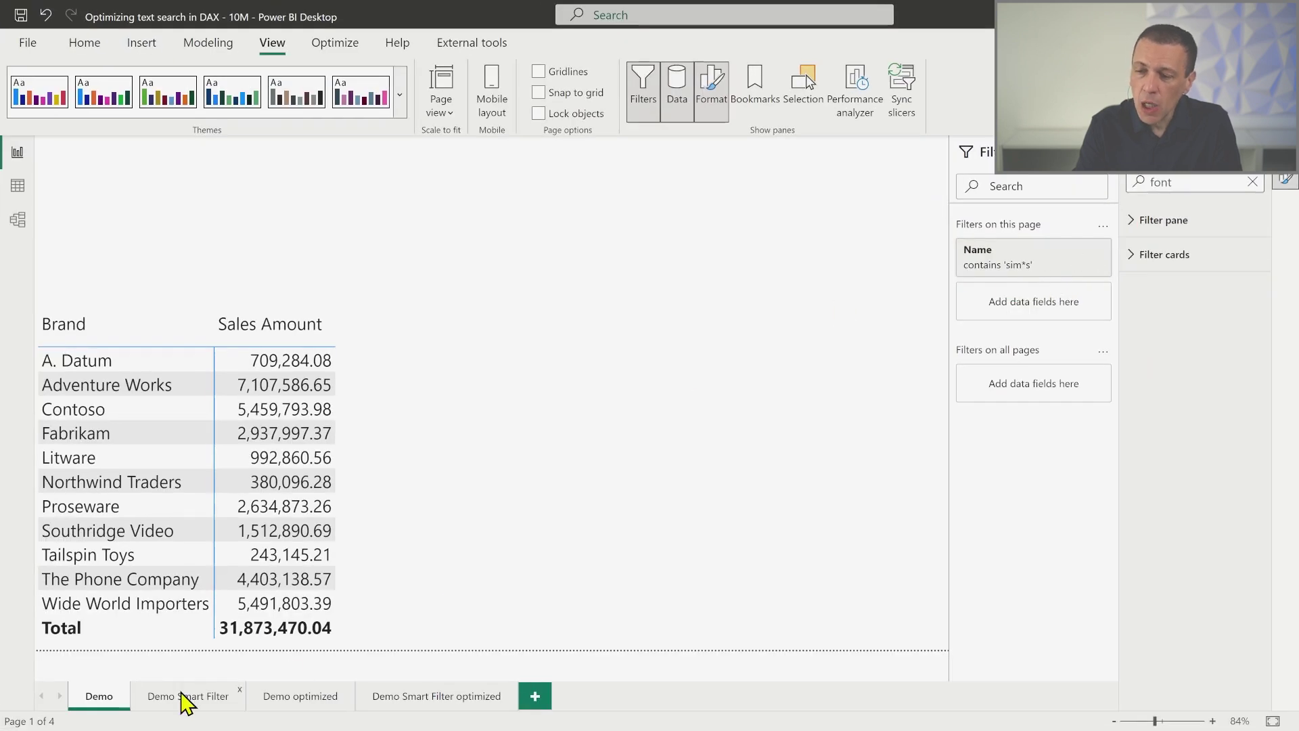
- On the Demo Smart Filter page, filter the Customer Name smart filter by a customer's first name
{"action": "left_click", "coordinate": [186, 697]}
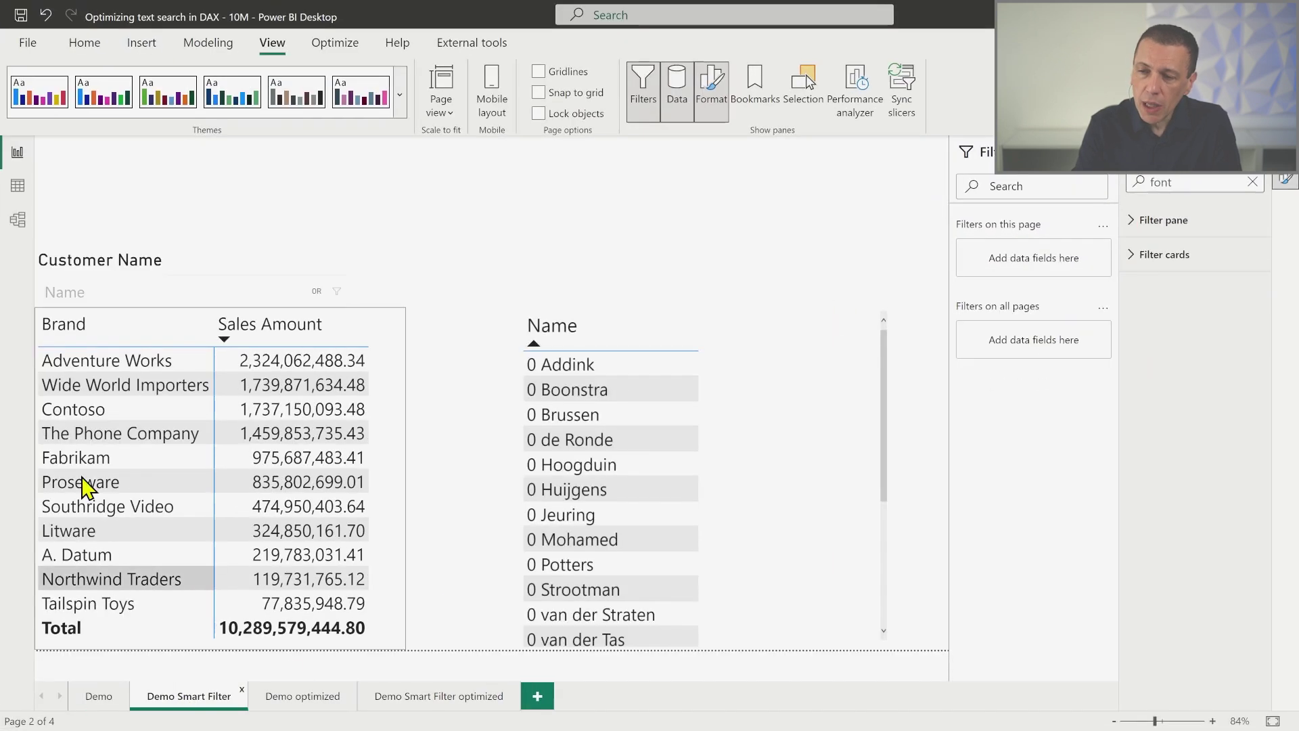
{"action": "left_click", "coordinate": [56, 278]}
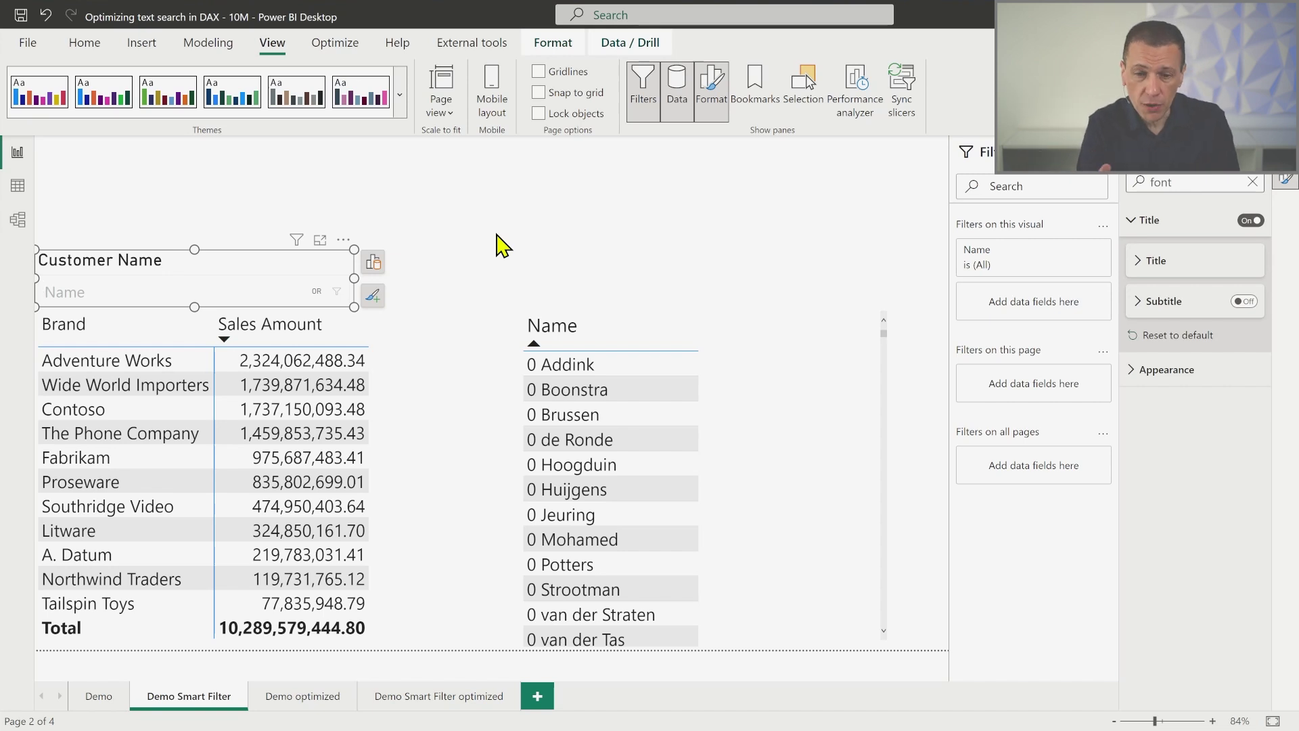
{"action": "type", "text": "marco"}
{"action": "key", "text": "Return"}
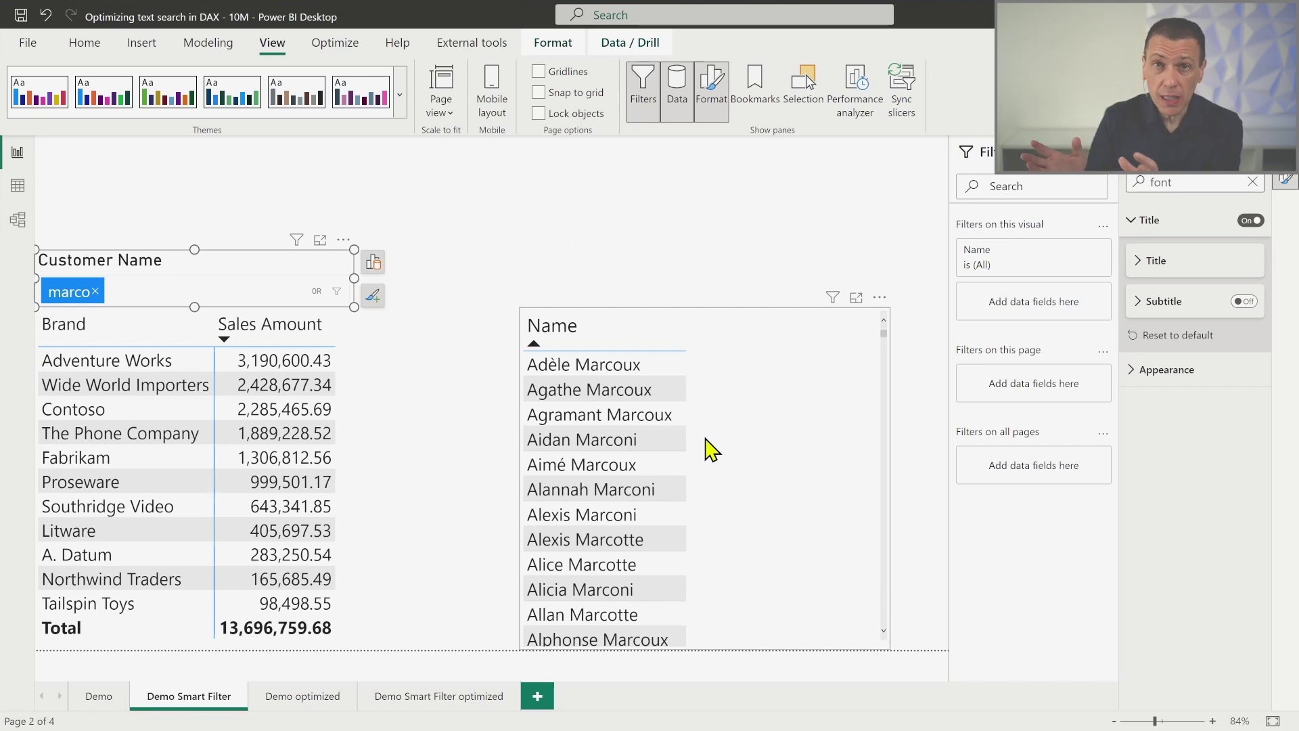
- Replace the Customer Name filter with a different first name and look through the matching customers
{"action": "left_click", "coordinate": [95, 291]}
{"action": "type", "text": "alberto"}
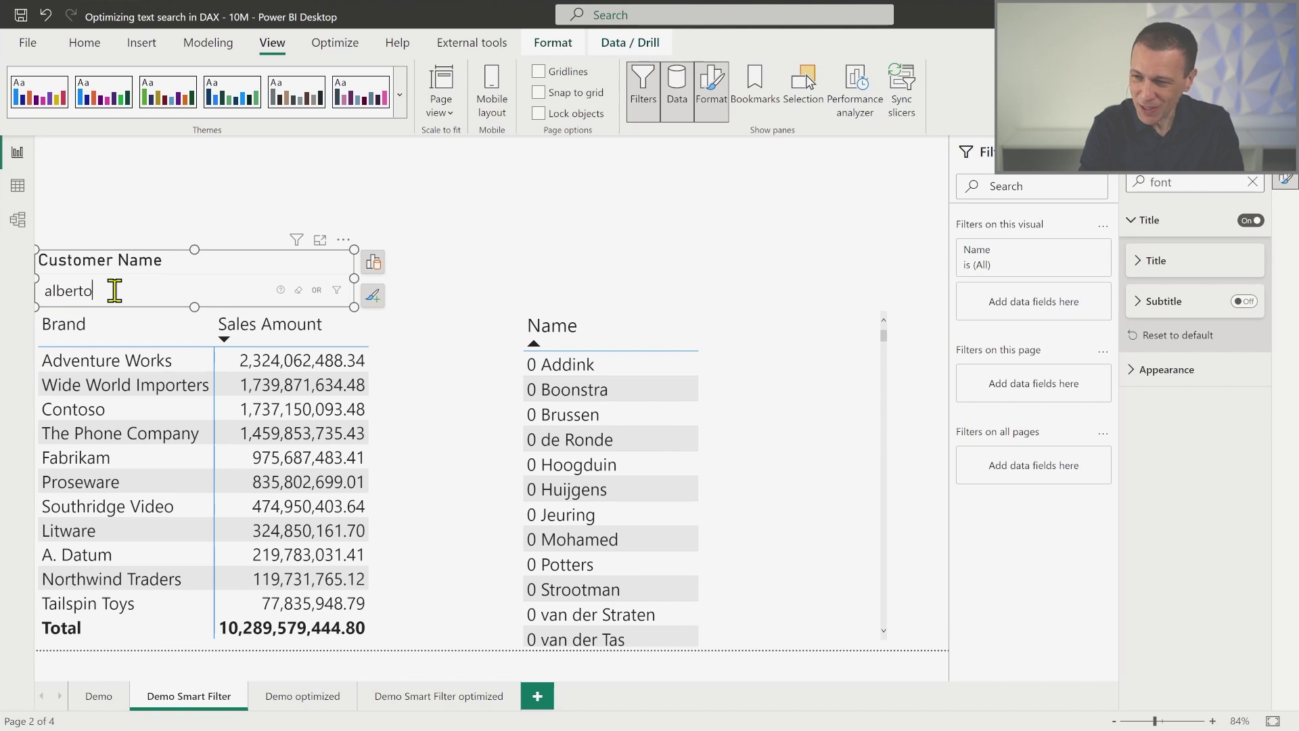
{"action": "key", "text": "Return"}
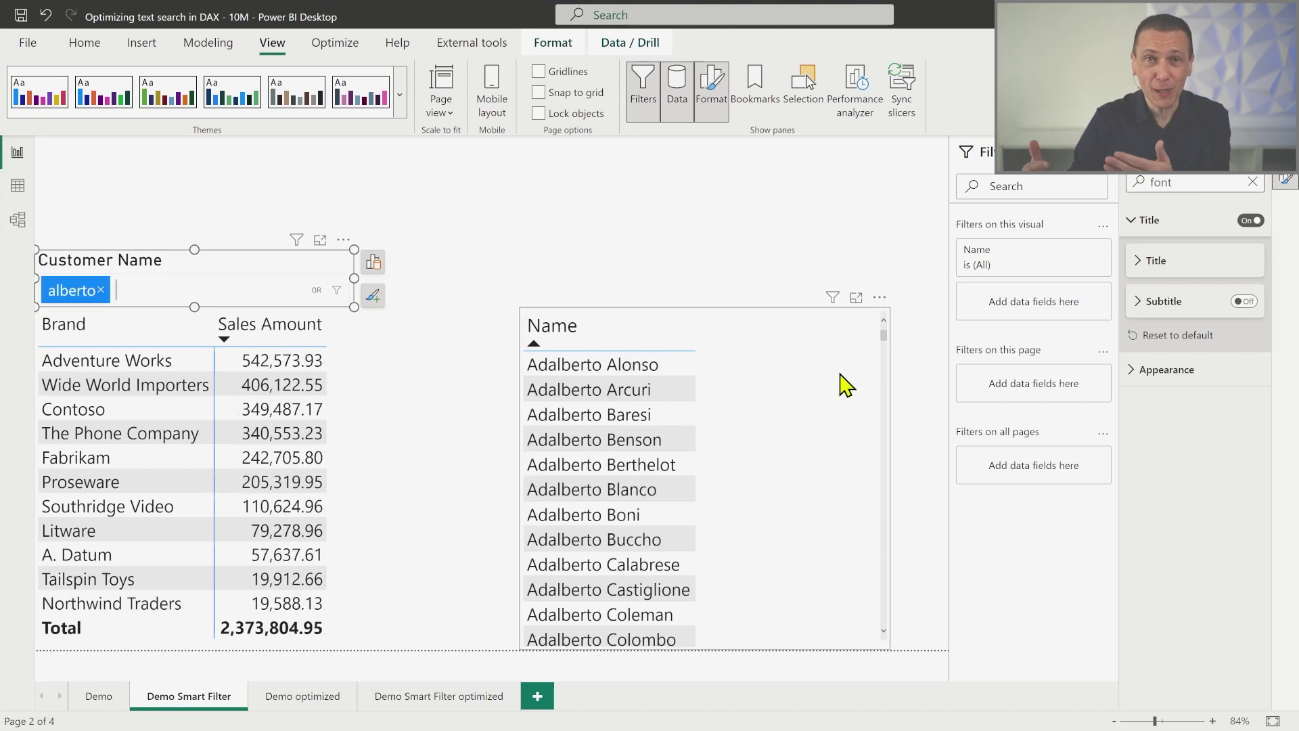
{"action": "scroll", "coordinate": [856, 419], "scroll_direction": "down", "scroll_amount": 2}
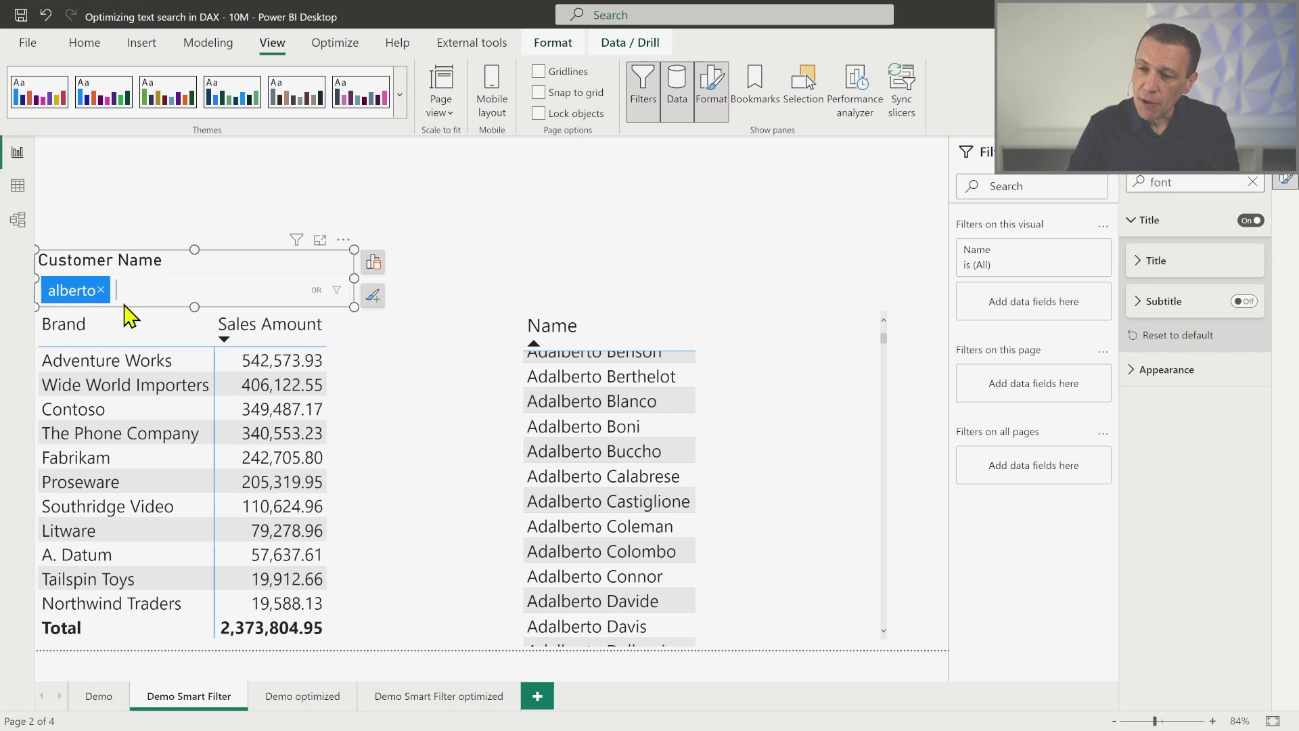
- Replace the Customer Name filter with the wildcard text sim*s and review the matching customer names
{"action": "left_click", "coordinate": [101, 291]}
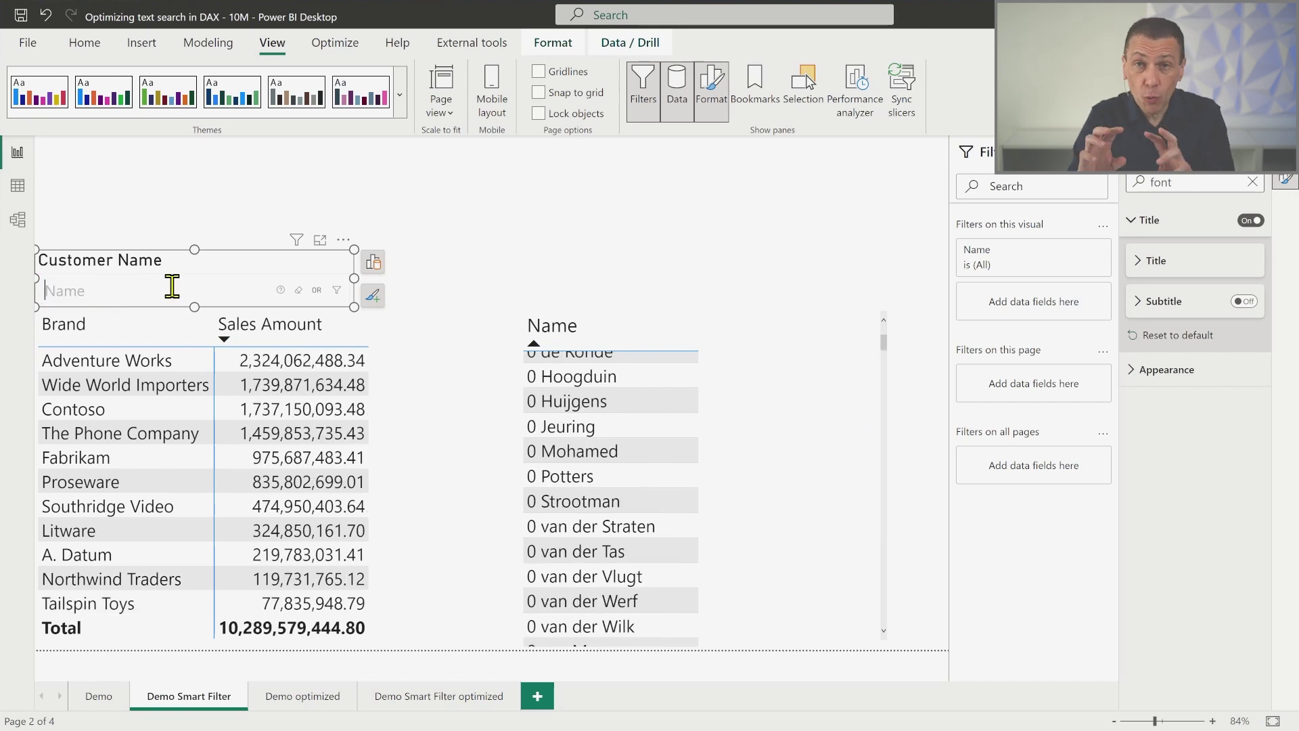
{"action": "type", "text": "sim*s"}
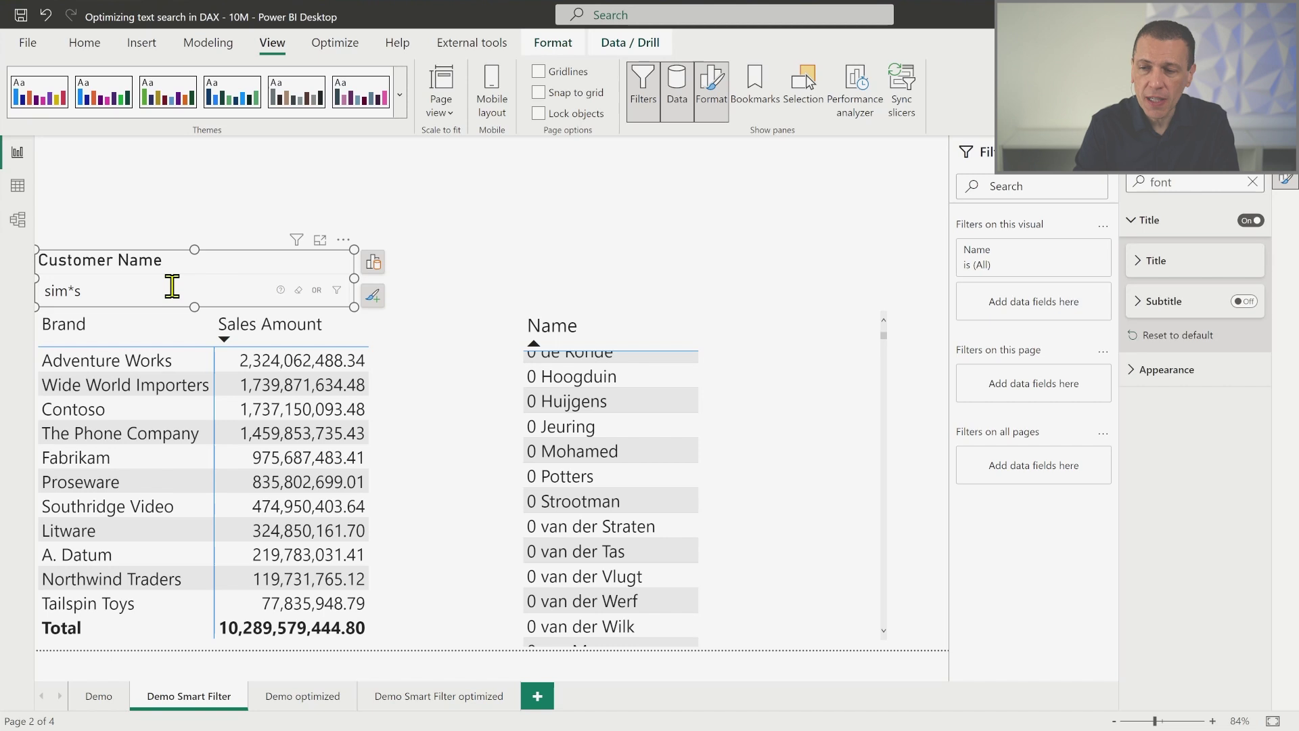
{"action": "key", "text": "Return"}
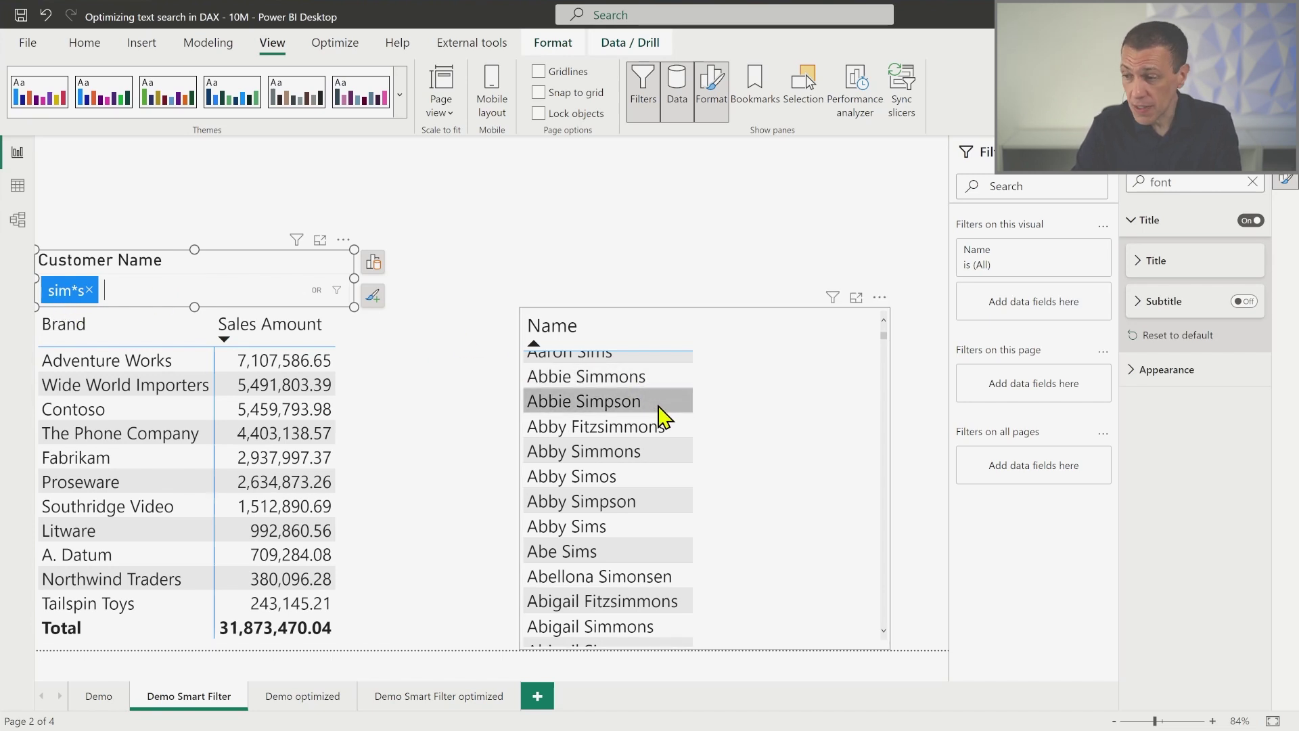
{"action": "scroll", "coordinate": [839, 588], "scroll_direction": "down", "scroll_amount": 1}
{"action": "scroll", "coordinate": [839, 589], "scroll_direction": "up", "scroll_amount": 3}
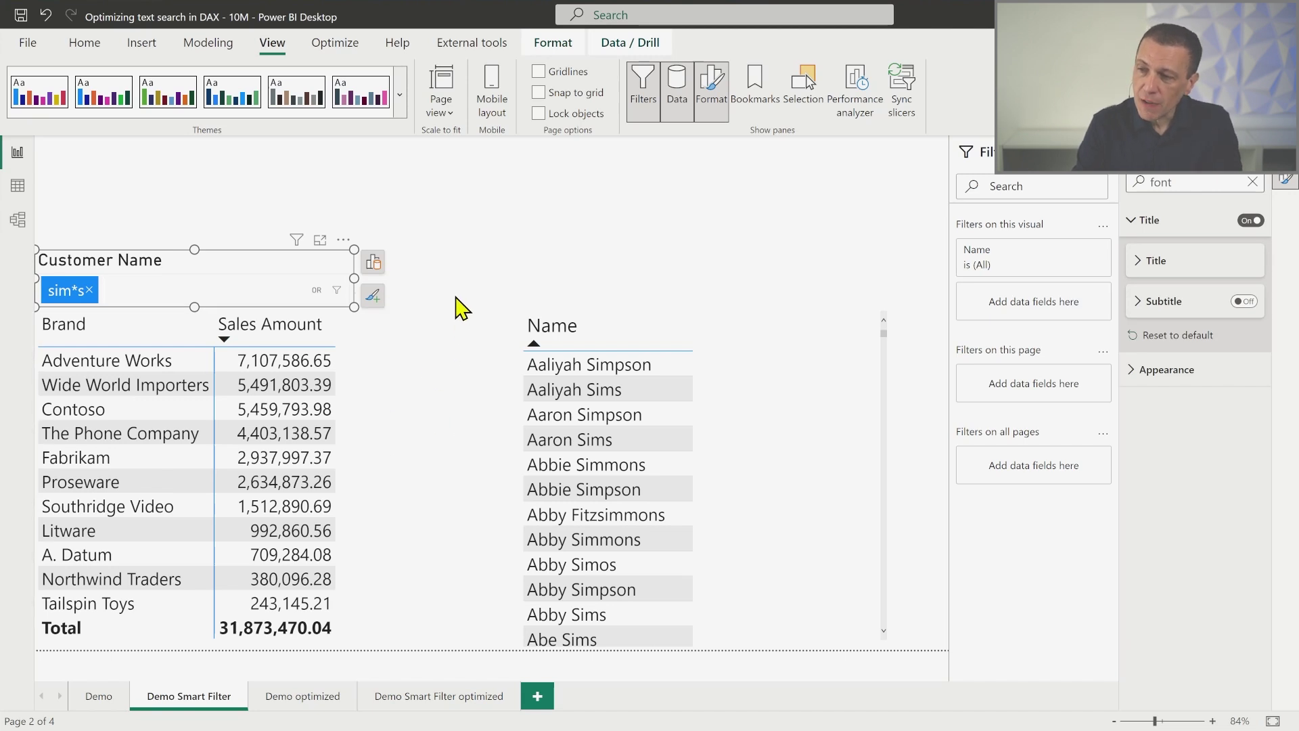
- Start a Performance analyzer recording and refresh the page's visuals to time them
{"action": "left_click", "coordinate": [335, 43]}
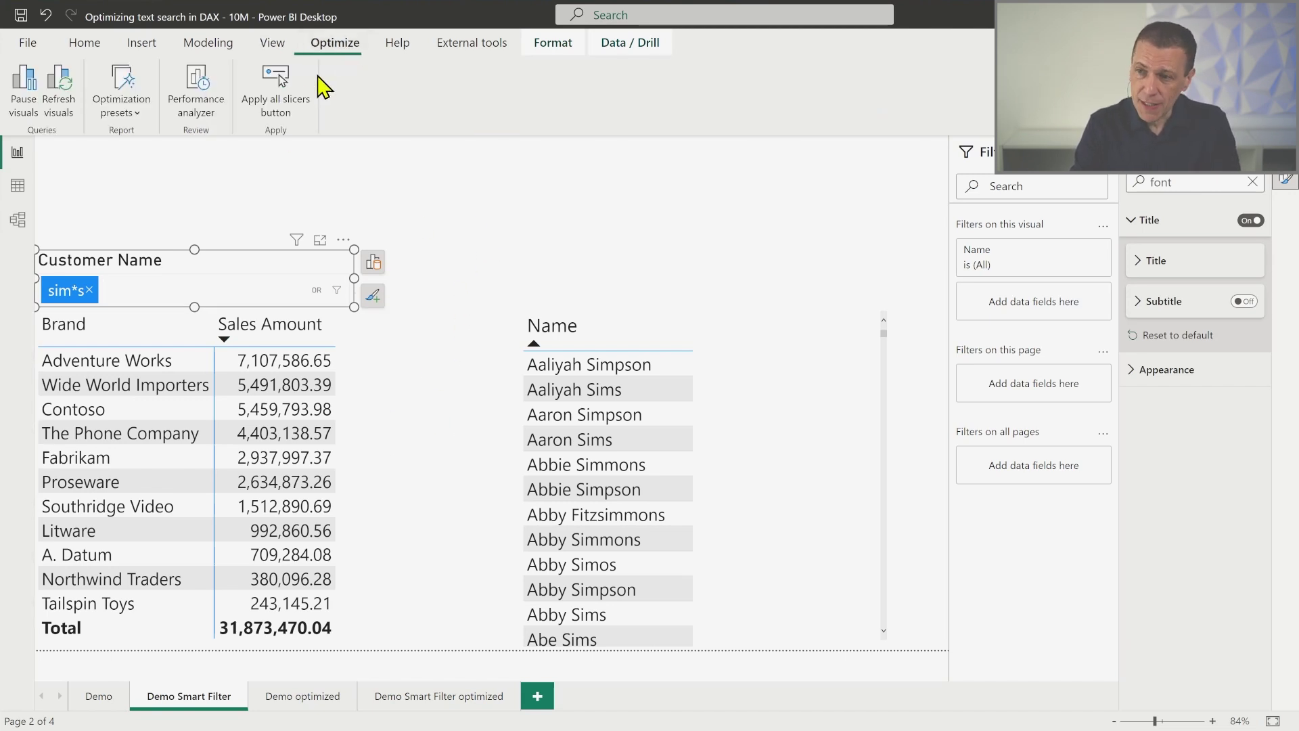
{"action": "left_click", "coordinate": [210, 86]}
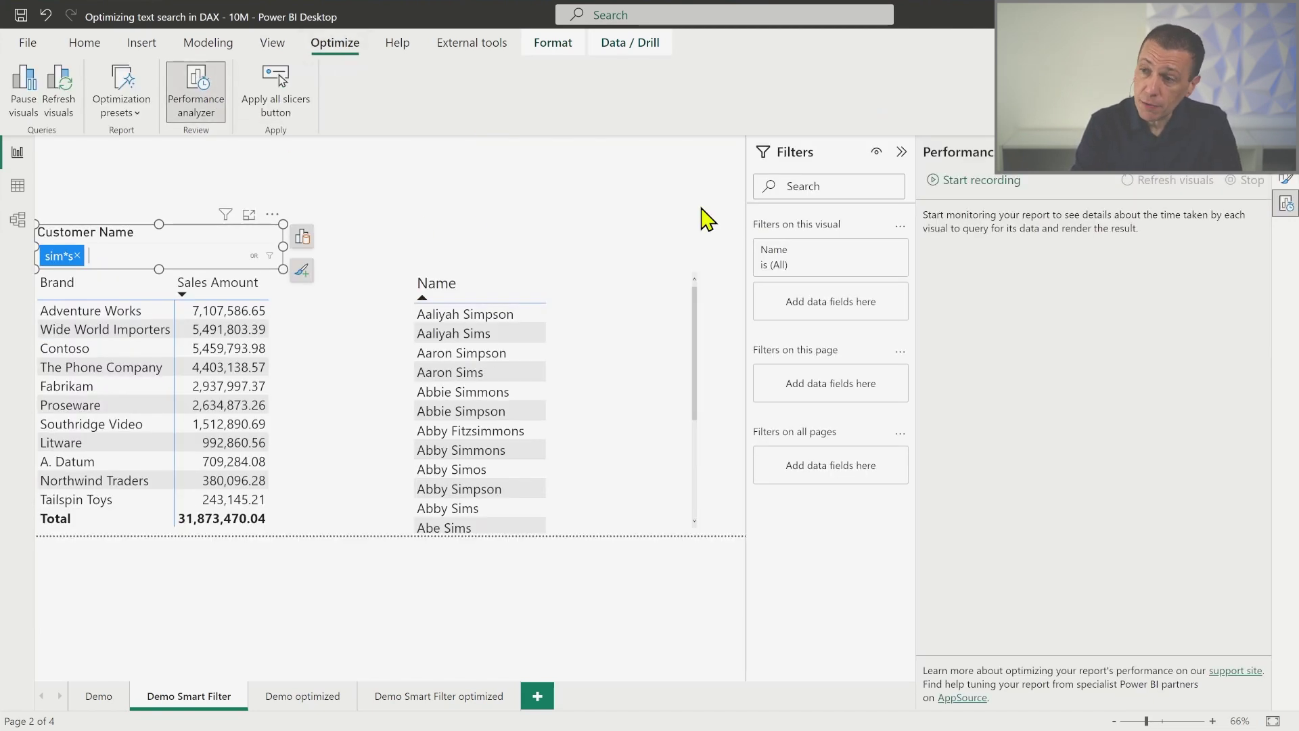
{"action": "left_click", "coordinate": [974, 180]}
{"action": "left_click", "coordinate": [1199, 181]}
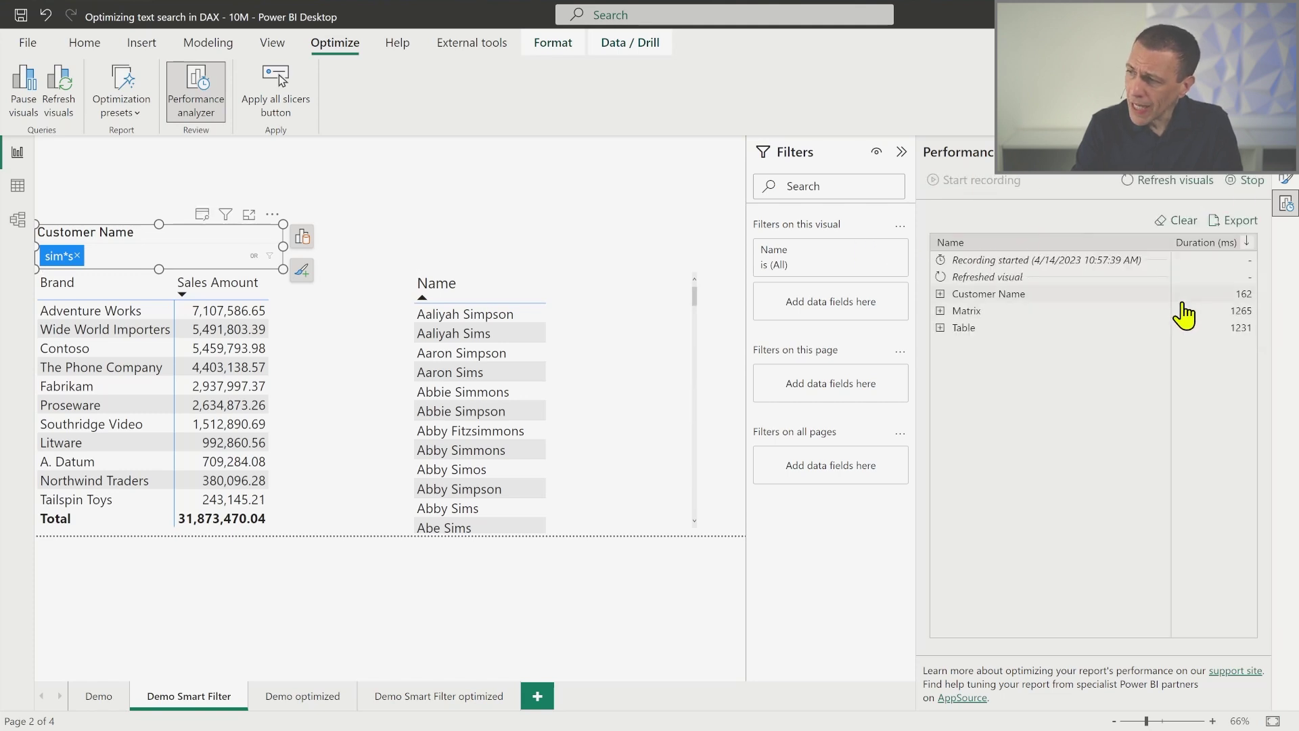
- Copy the Matrix visual's DAX query from the performance results and paste it into the DAX Studio query editor
{"action": "left_click", "coordinate": [940, 311]}
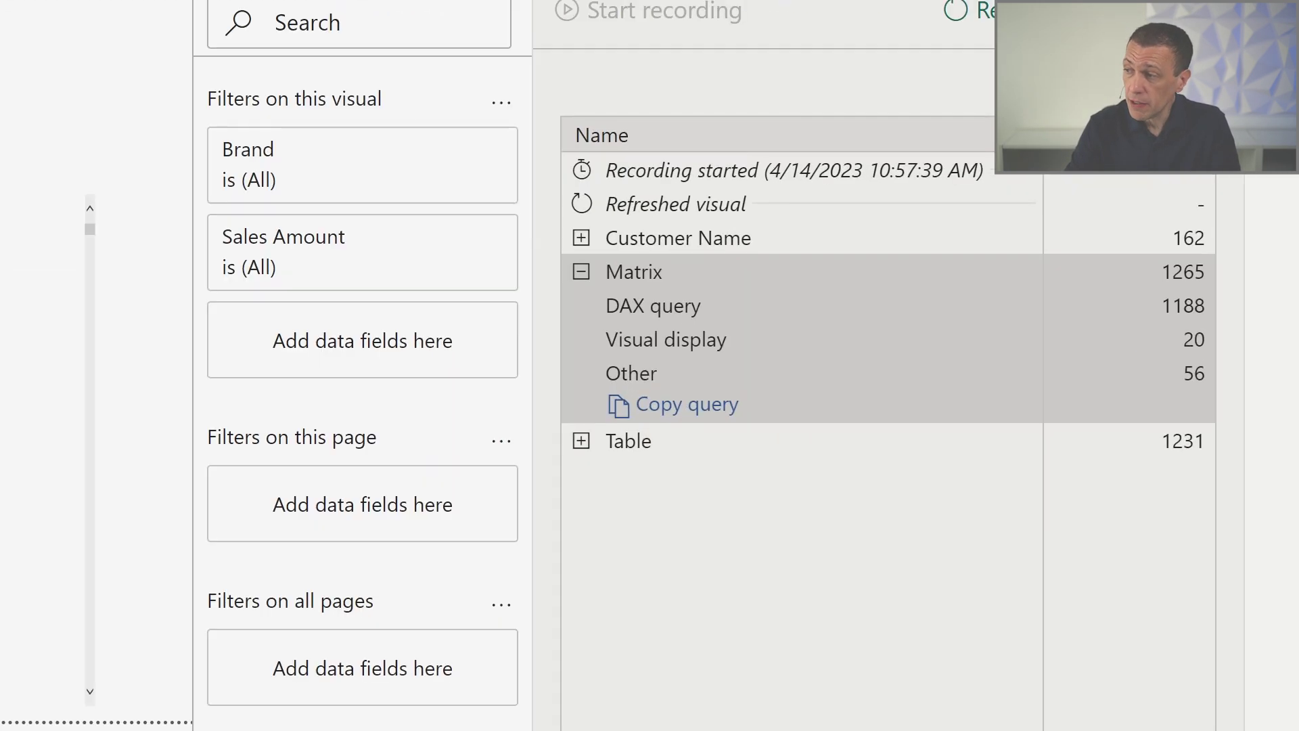
{"action": "mouse_move", "coordinate": [586, 287]}
{"action": "left_mouse_down"}
{"action": "mouse_move", "coordinate": [771, 310]}
{"action": "mouse_move", "coordinate": [1221, 328]}
{"action": "left_mouse_up"}
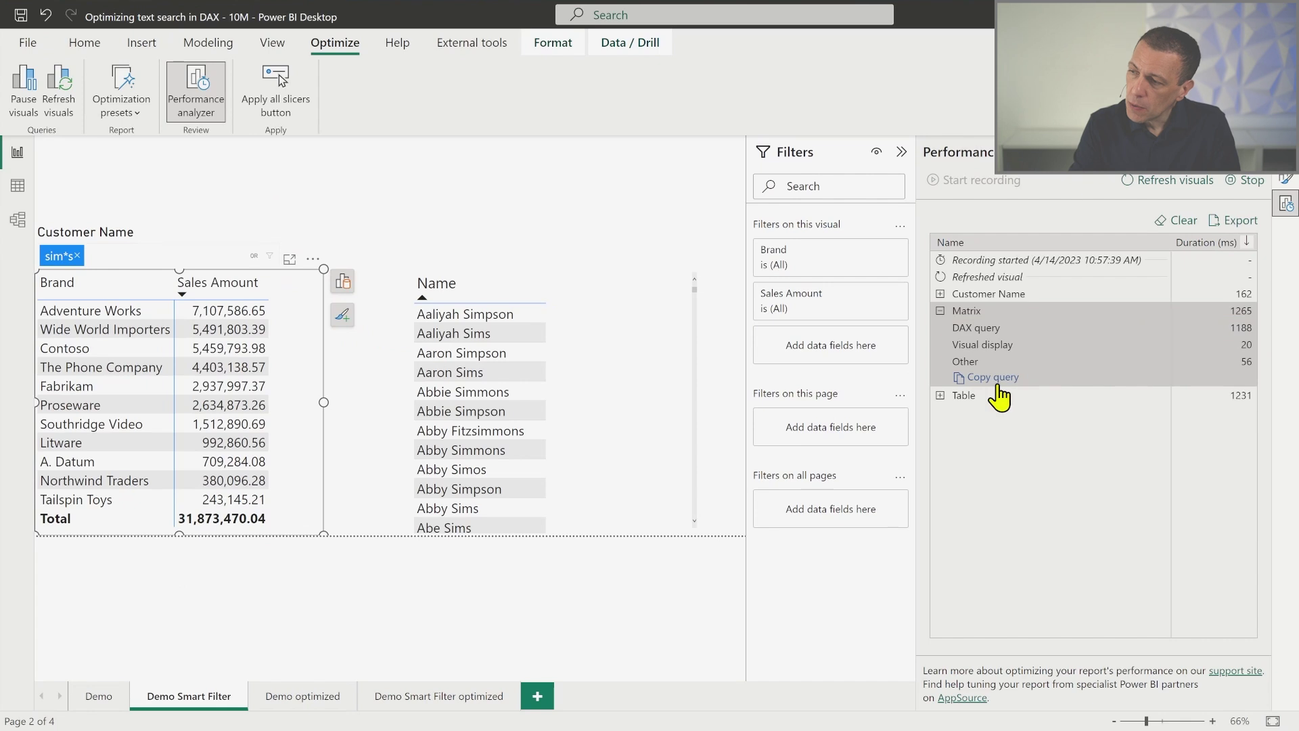
{"action": "left_click", "coordinate": [995, 382]}
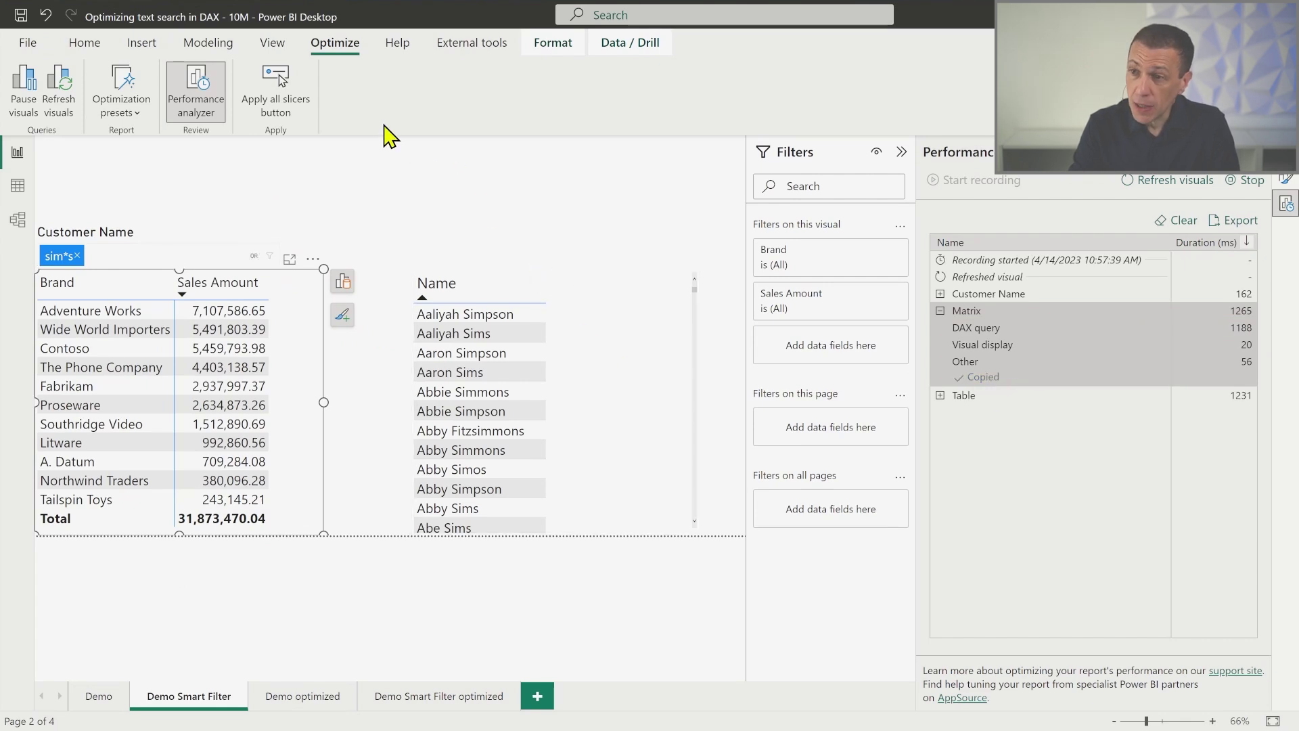
{"action": "key", "text": "alt+Tab"}
{"action": "left_click", "coordinate": [464, 173]}
{"action": "key", "text": "ctrl+v"}
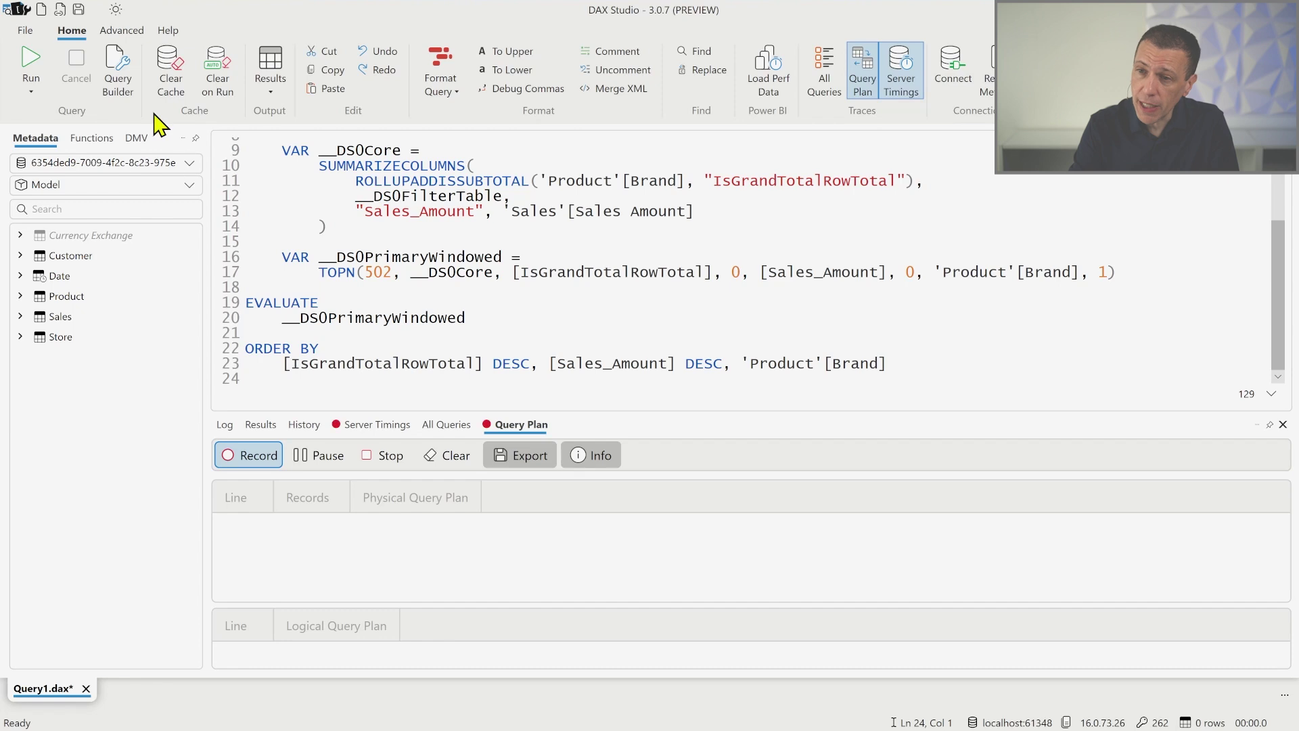
- Run the pasted query with the cache cleared on each run, and show Server Timings in an enlarged results area
{"action": "left_click", "coordinate": [216, 67]}
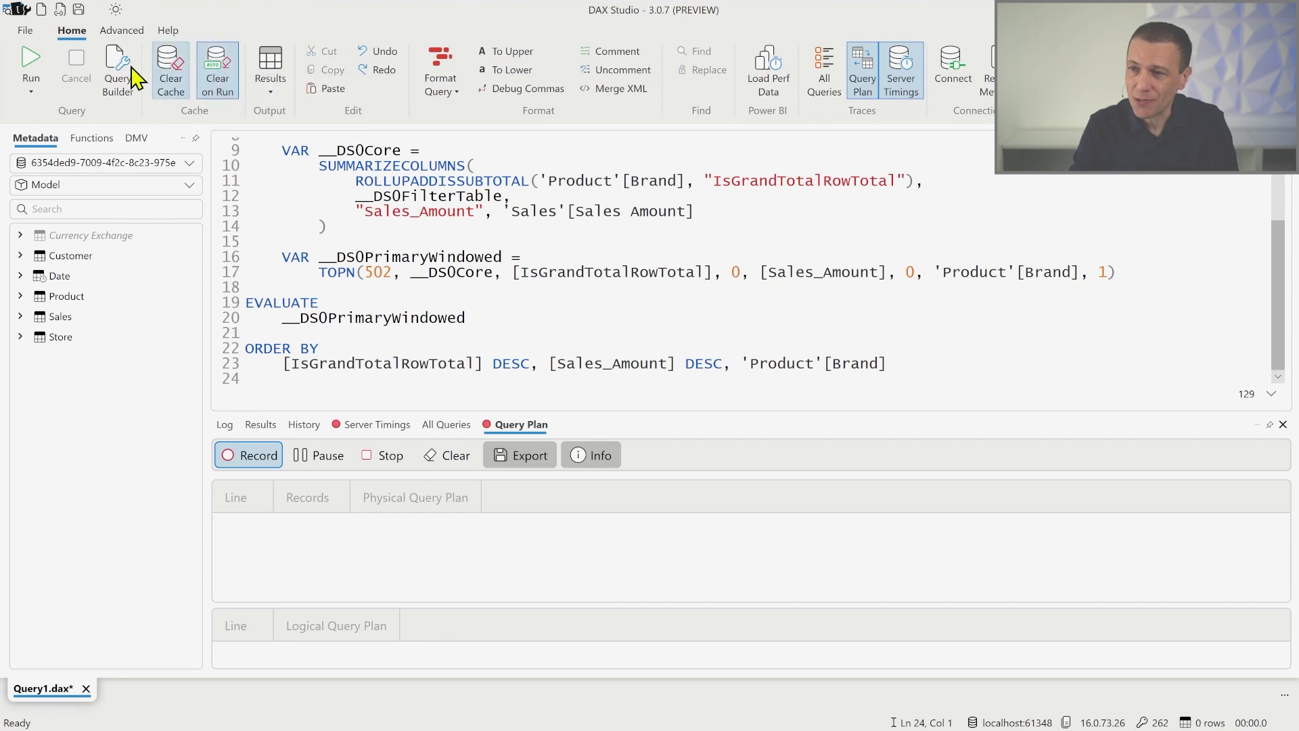
{"action": "left_click", "coordinate": [31, 59]}
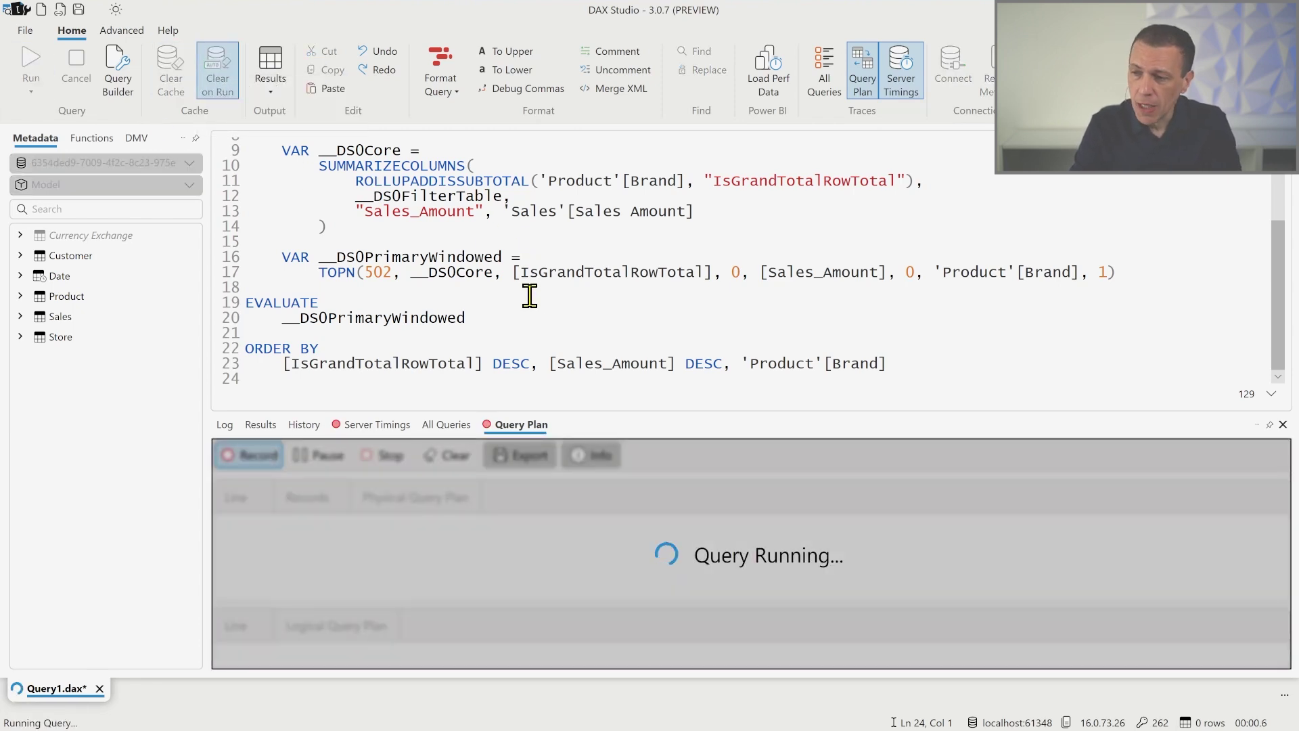
{"action": "left_click_drag", "start_coordinate": [595, 413], "coordinate": [595, 293]}
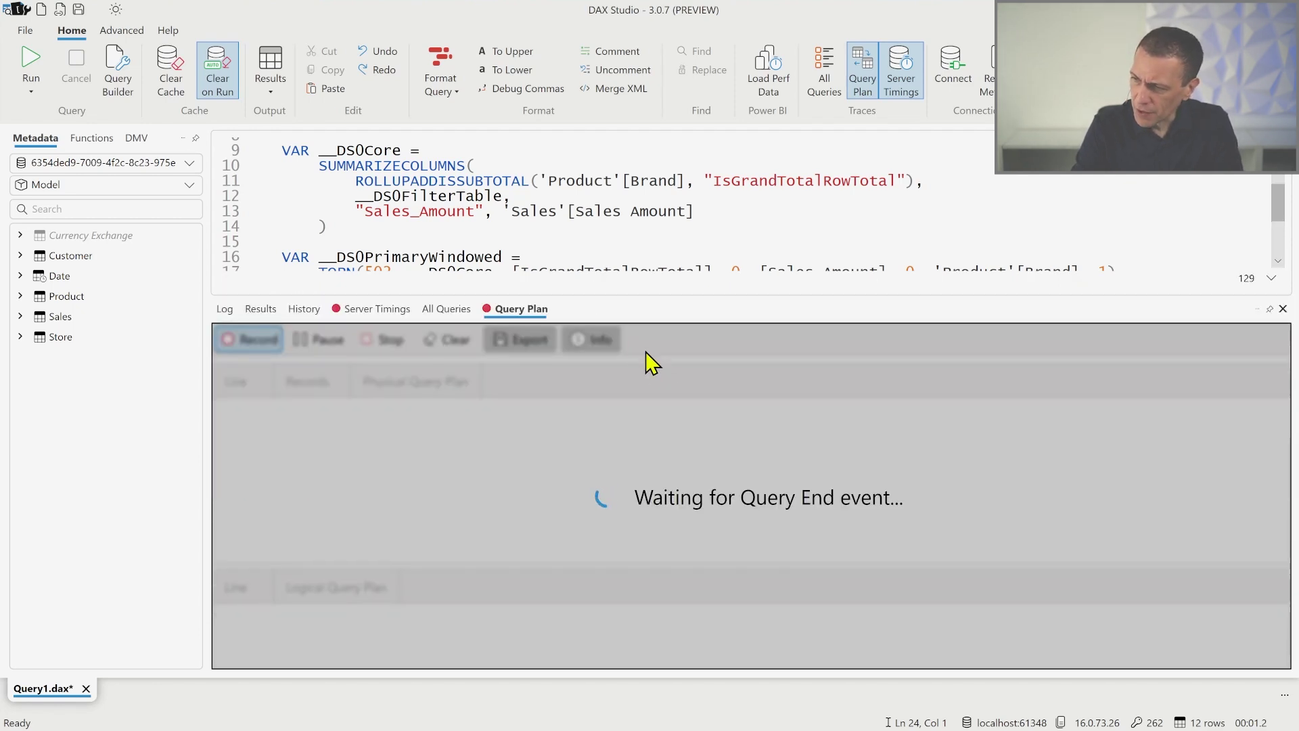
{"action": "left_click", "coordinate": [381, 310]}
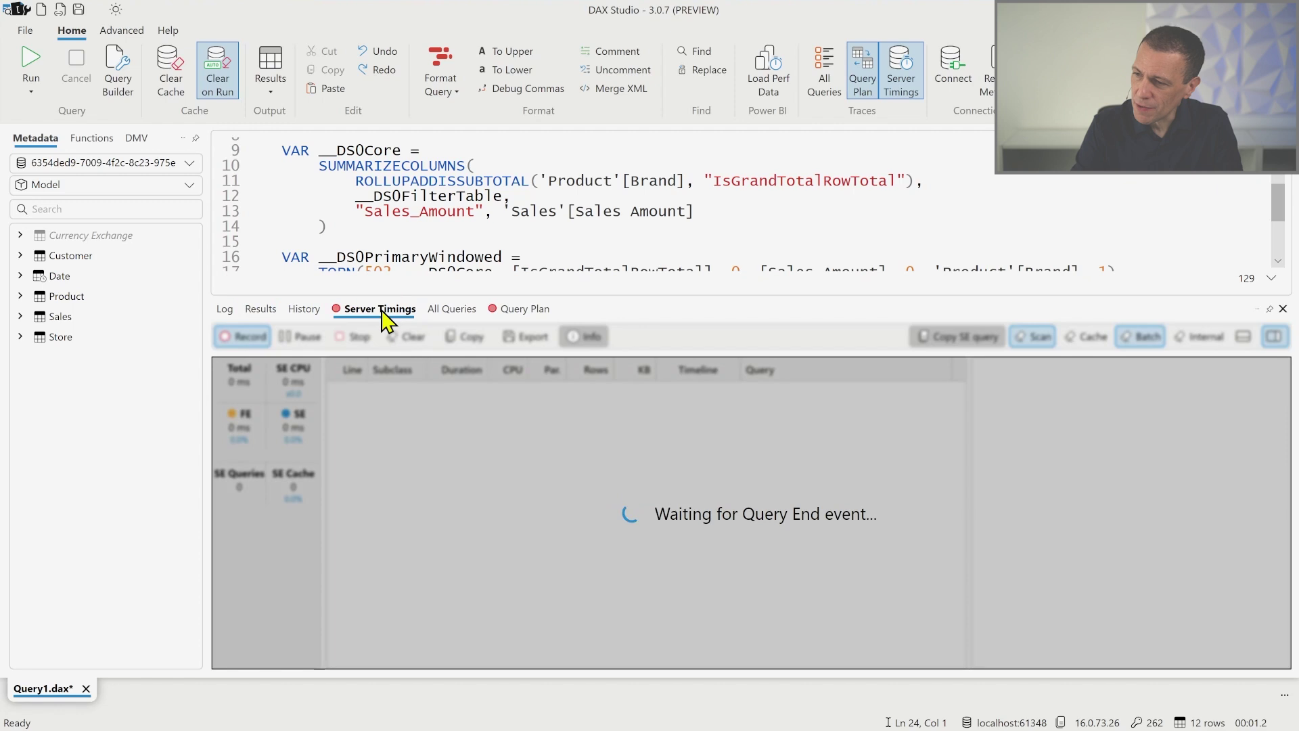
- Restart the Server Timings trace and run the query again
{"action": "left_click", "coordinate": [909, 85]}
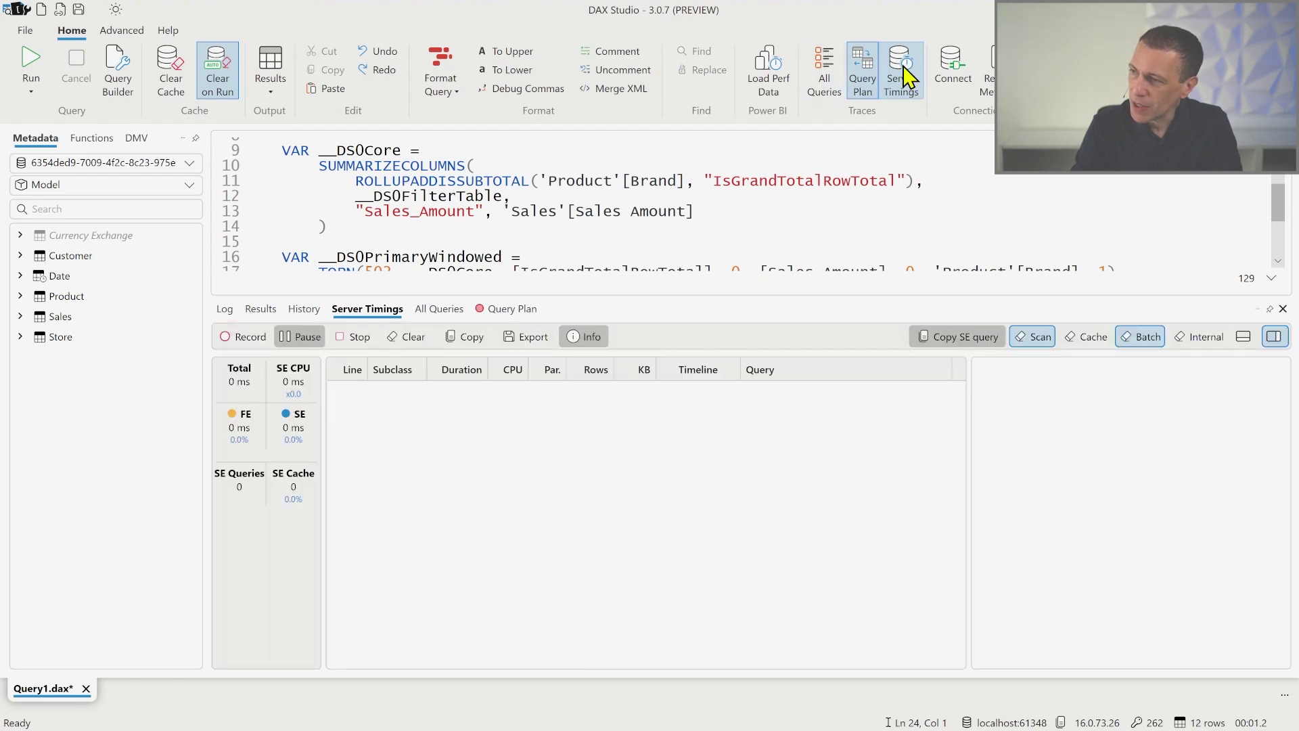
{"action": "left_click", "coordinate": [907, 82]}
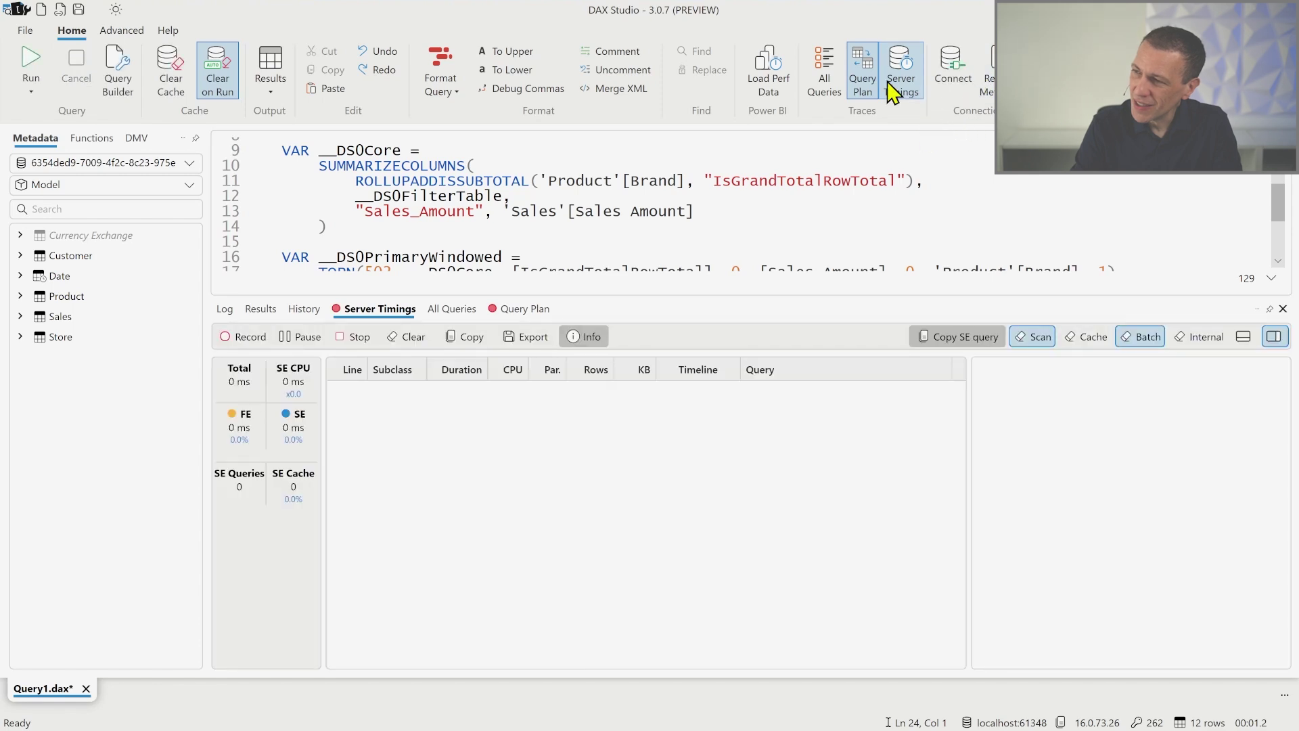
{"action": "left_click", "coordinate": [34, 60]}
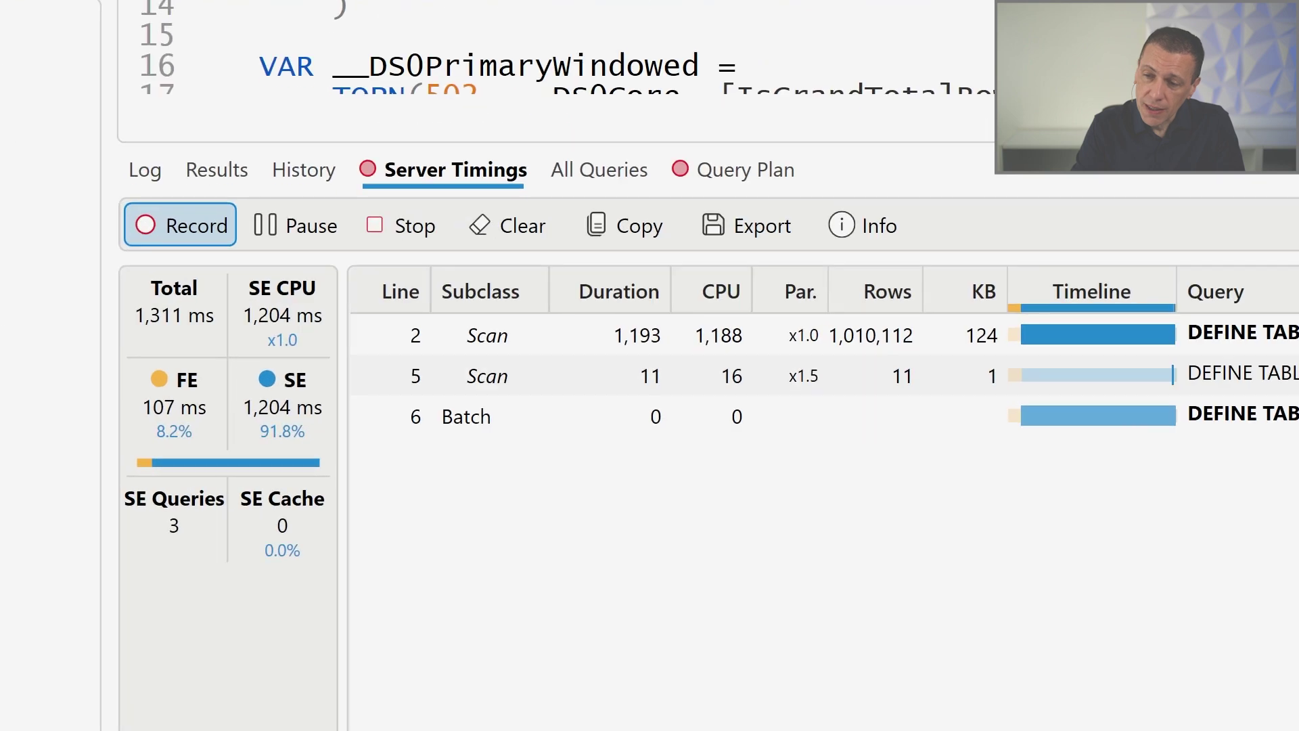
- Inspect the timings and the line 2 scan's storage engine query, with the query text in an enlarged area below the list
{"action": "left_click_drag", "start_coordinate": [93, 248], "coordinate": [386, 484]}
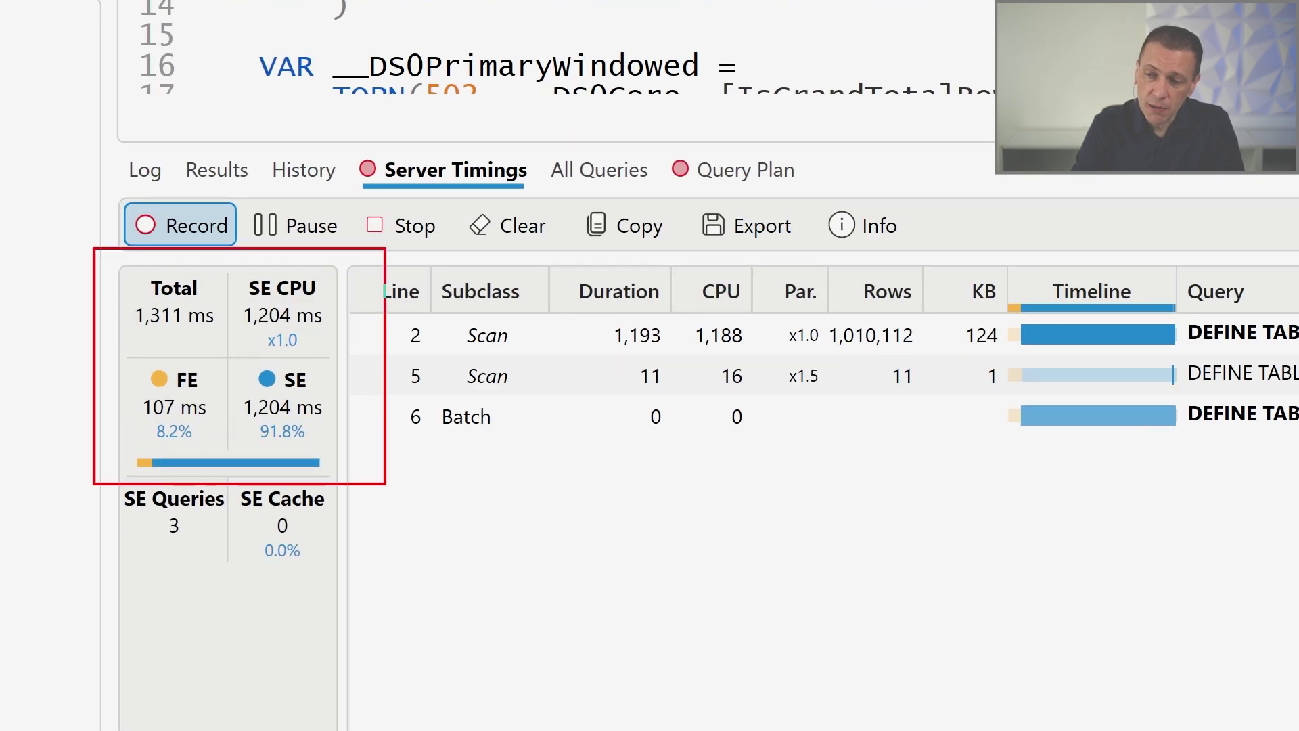
{"action": "mouse_move", "coordinate": [377, 254]}
{"action": "left_mouse_down"}
{"action": "mouse_move", "coordinate": [826, 351]}
{"action": "mouse_move", "coordinate": [1057, 352]}
{"action": "left_mouse_up"}
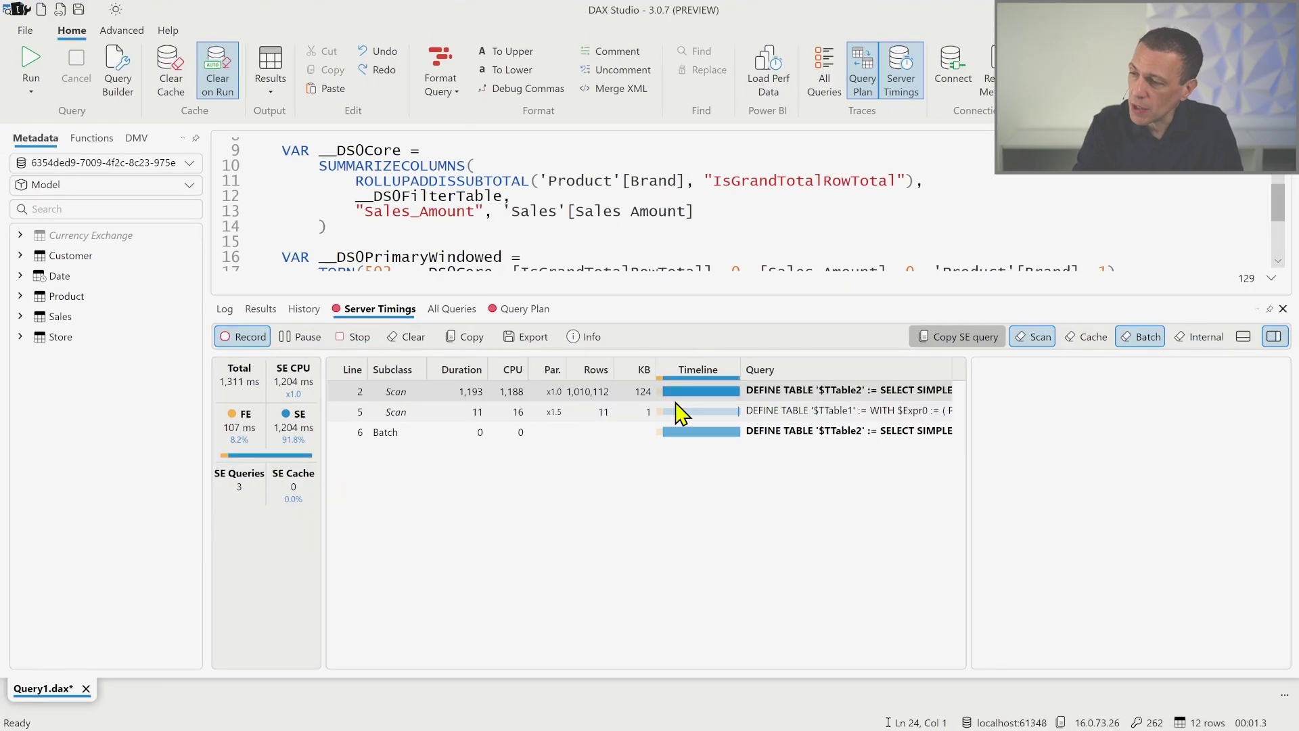
{"action": "left_click", "coordinate": [697, 391]}
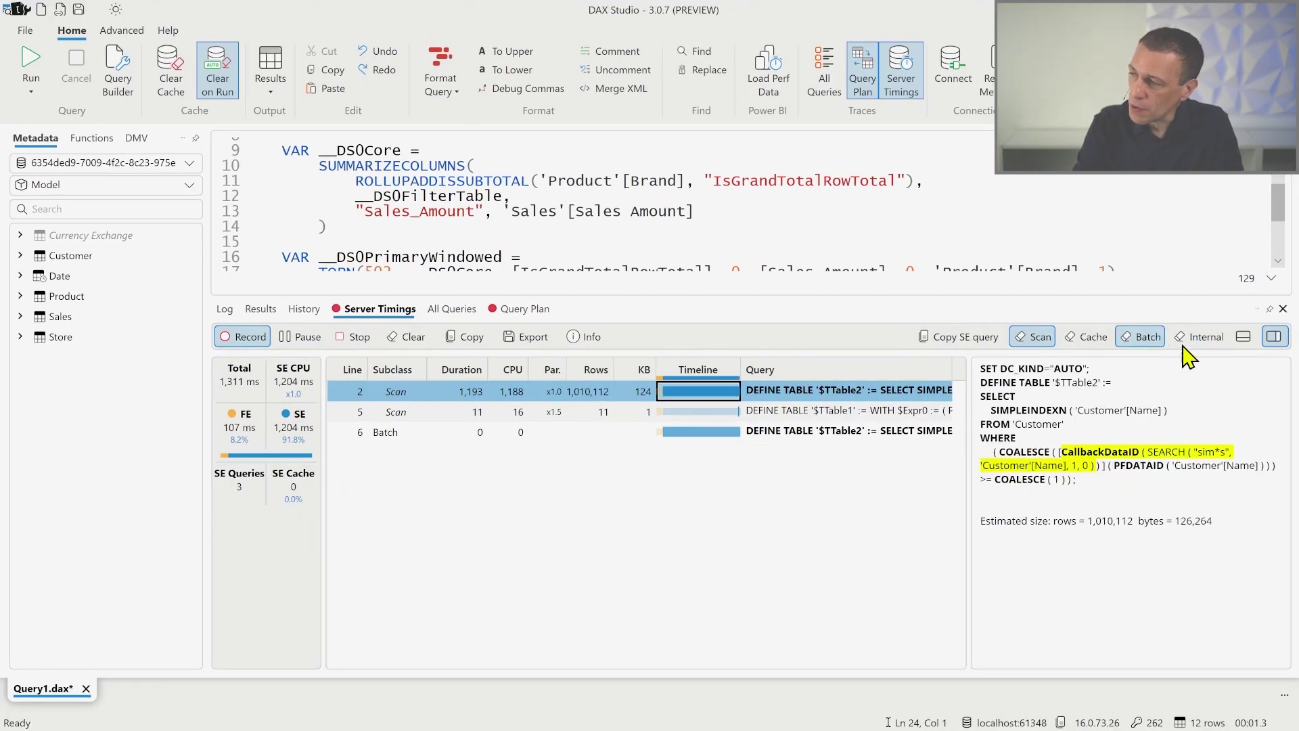
{"action": "left_click", "coordinate": [1244, 336]}
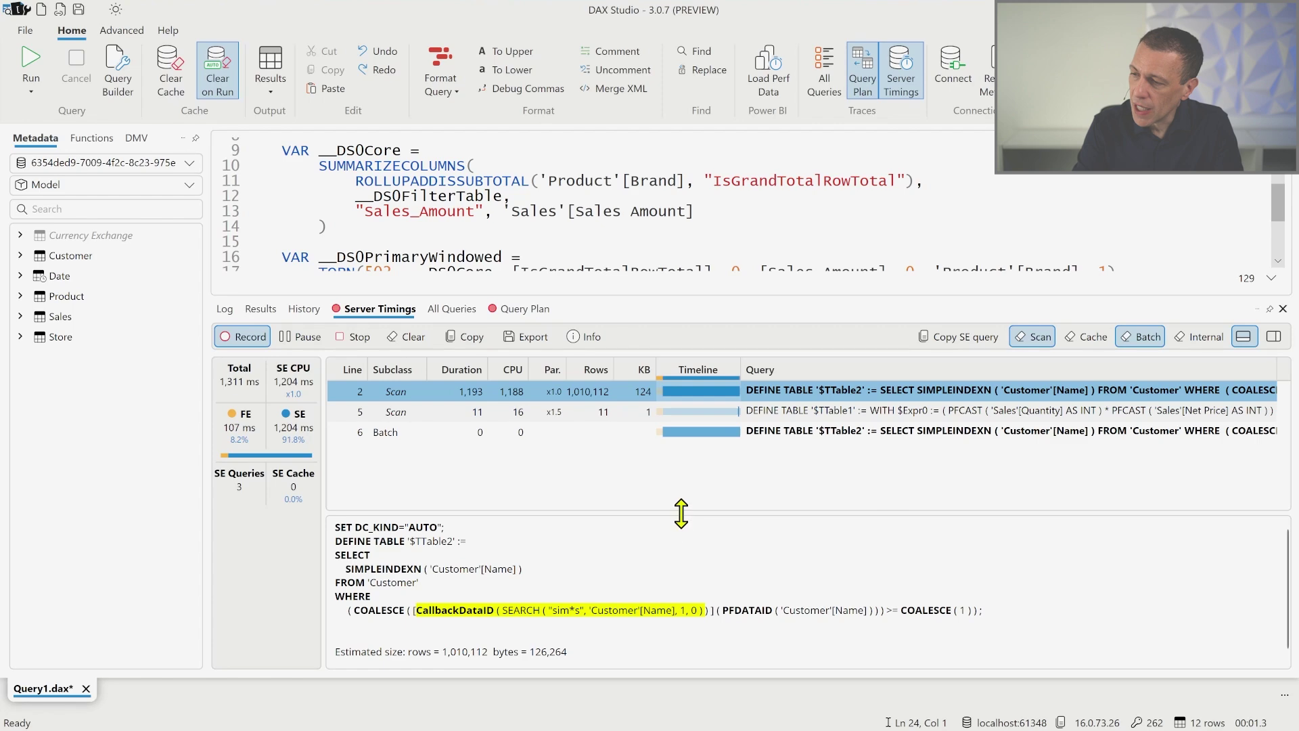
{"action": "left_click_drag", "start_coordinate": [681, 513], "coordinate": [699, 420]}
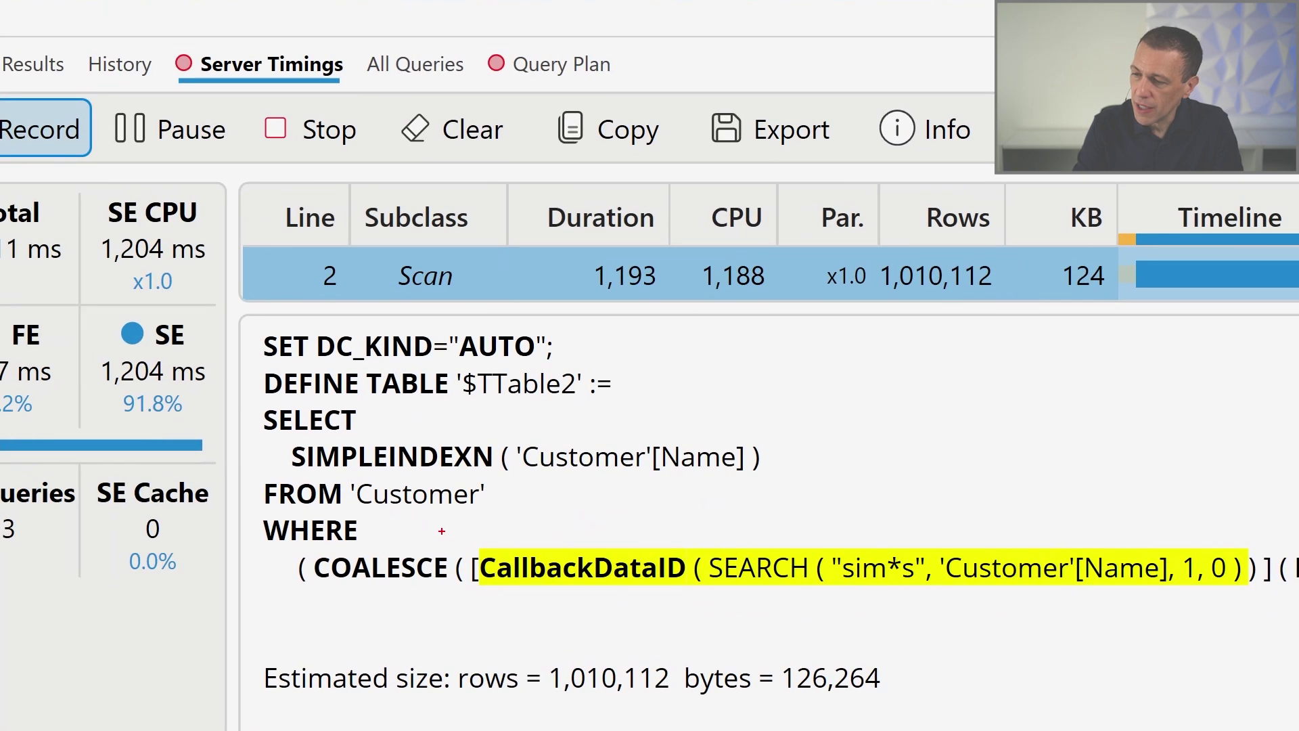
{"action": "mouse_move", "coordinate": [441, 531]}
{"action": "left_mouse_down"}
{"action": "mouse_move", "coordinate": [1129, 619]}
{"action": "mouse_move", "coordinate": [1257, 613]}
{"action": "left_mouse_up"}
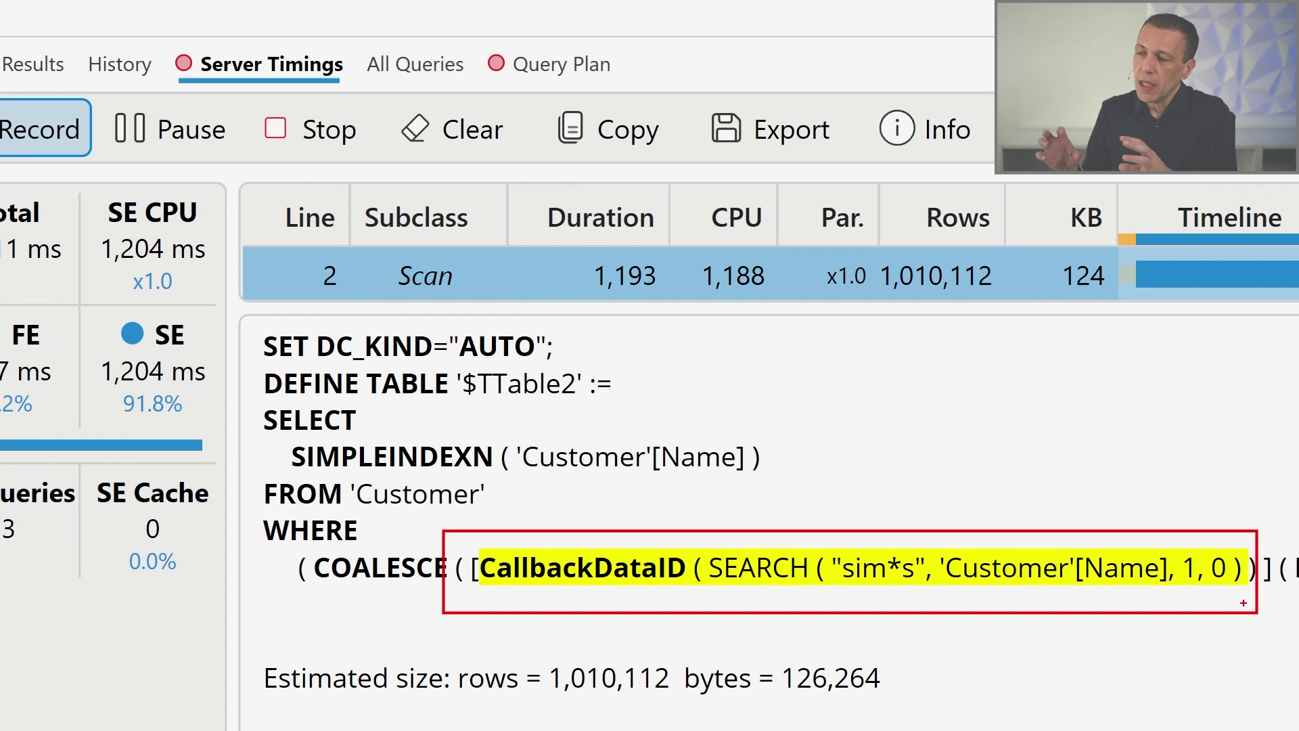
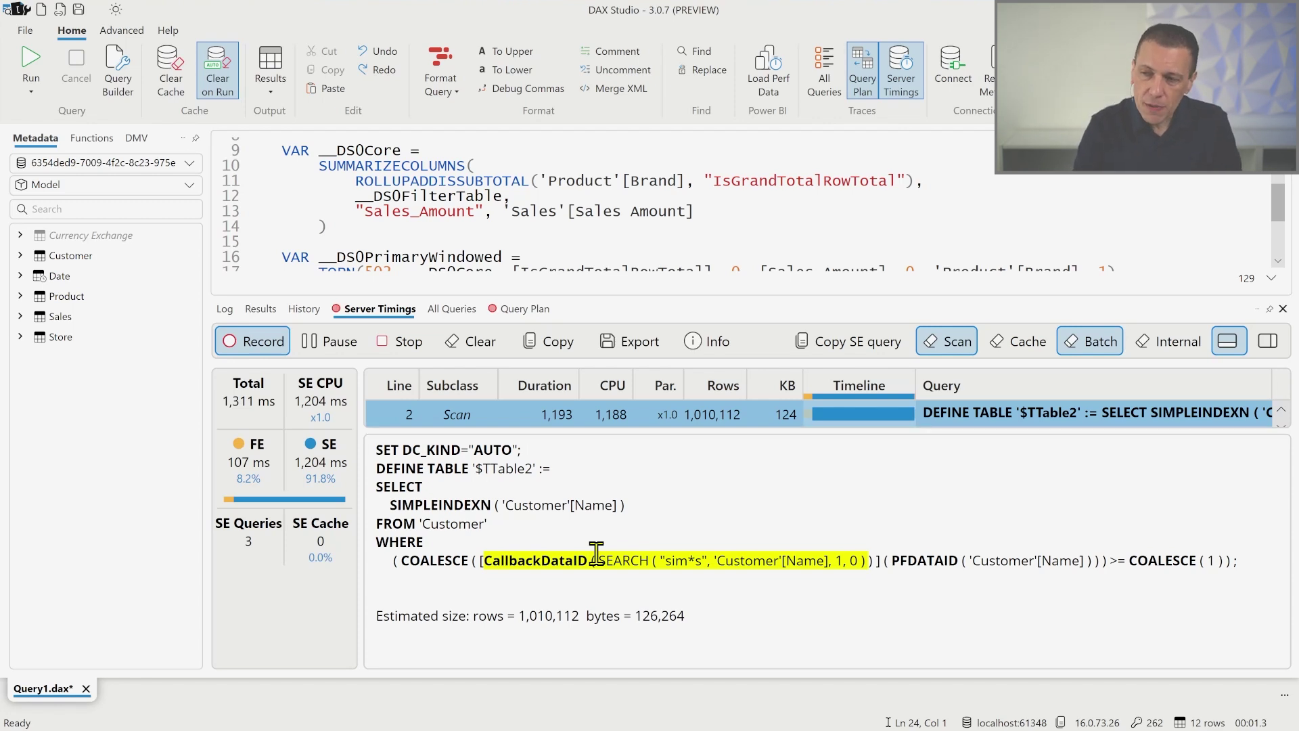
- Switch back to Power BI Desktop and show the Customer table's data
{"action": "key", "text": "alt+Tab"}
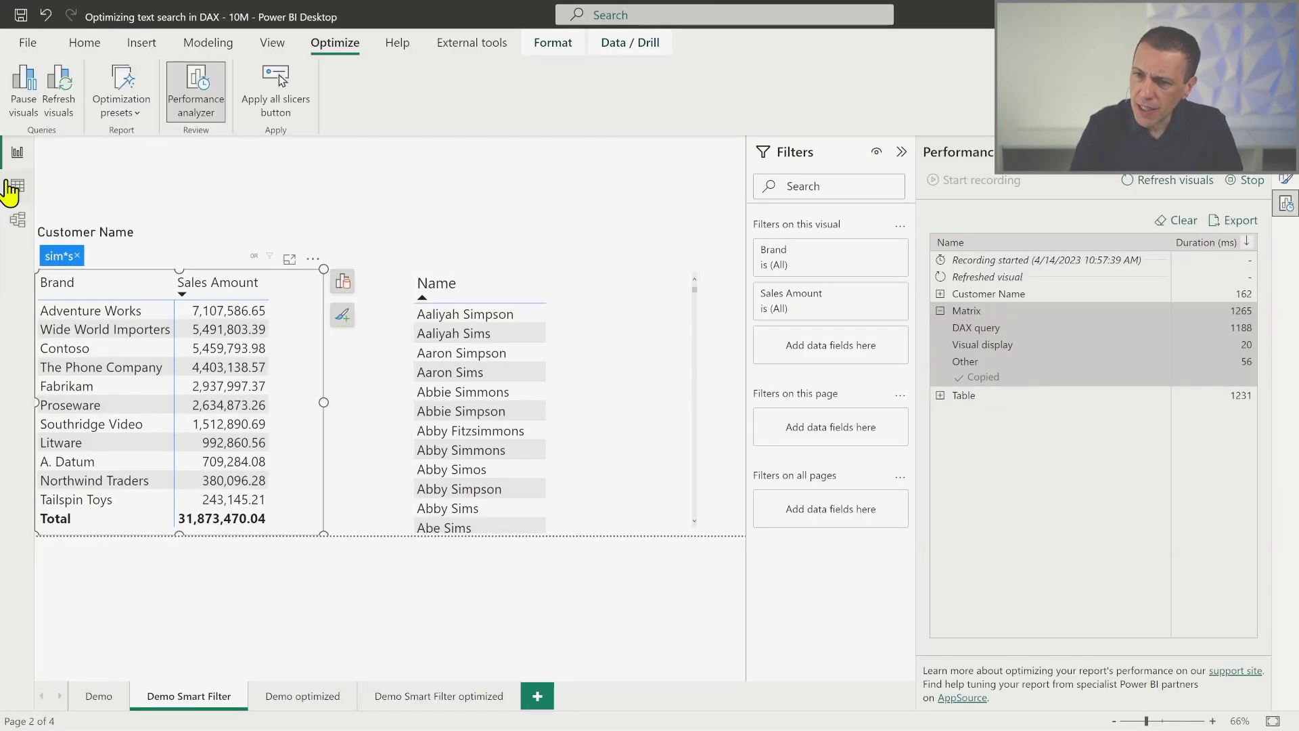
{"action": "left_click", "coordinate": [15, 188]}
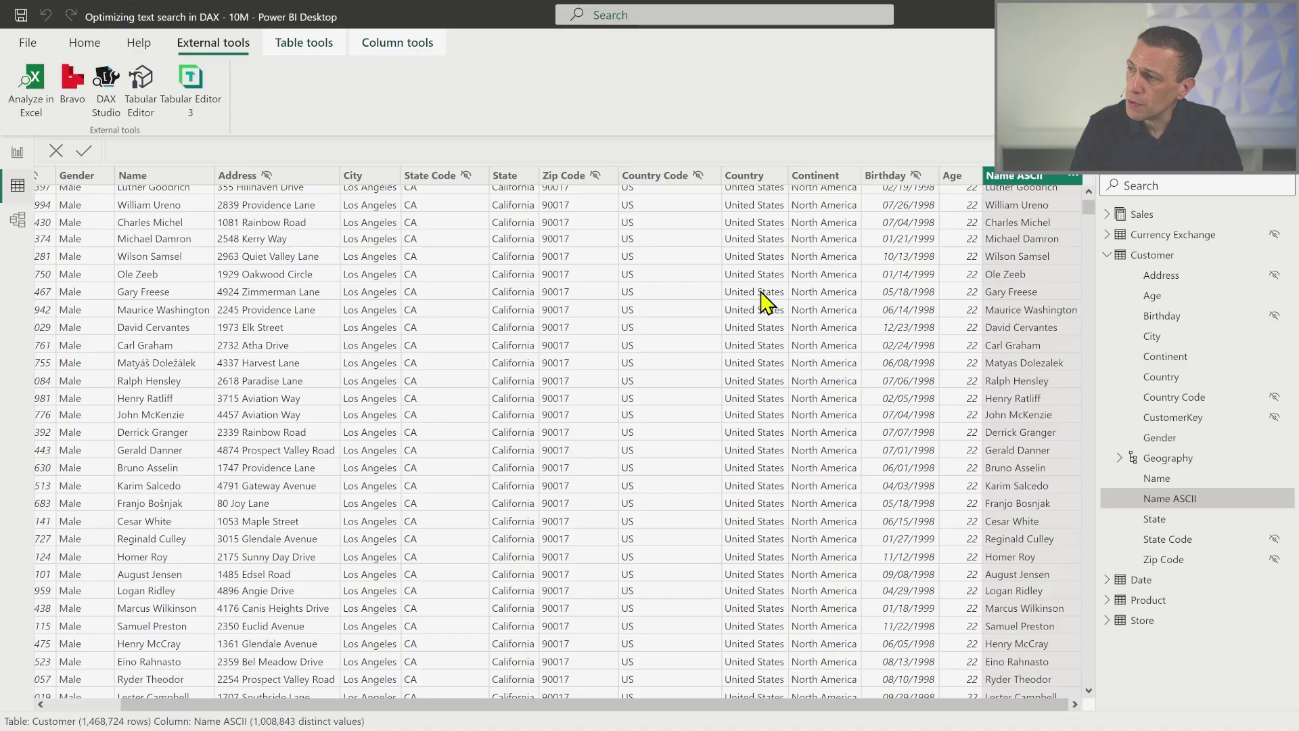
- Examine the Customer table's Name column for non-ASCII characters, and review the CallbackDataID condition of the scan in DAX Studio
{"action": "left_click", "coordinate": [1150, 255]}
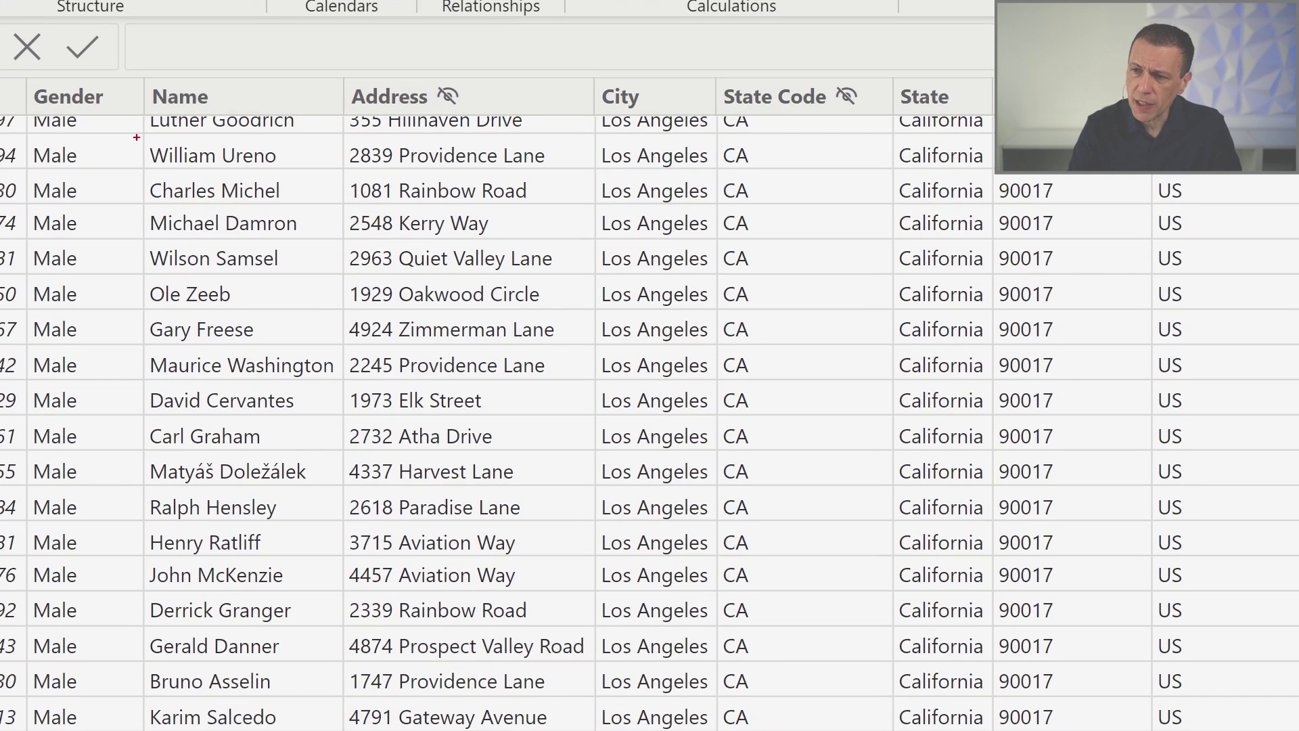
{"action": "mouse_move", "coordinate": [142, 63]}
{"action": "left_mouse_down"}
{"action": "mouse_move", "coordinate": [280, 534]}
{"action": "mouse_move", "coordinate": [357, 685]}
{"action": "left_mouse_up"}
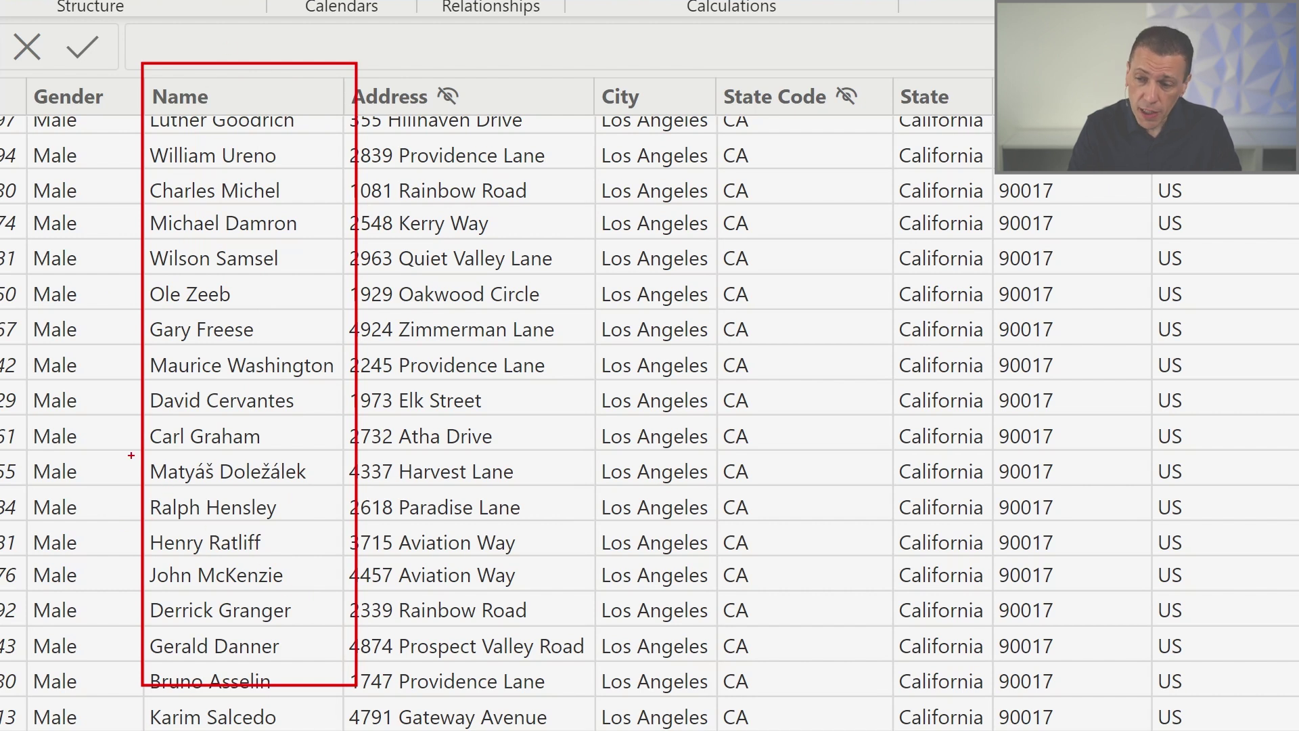
{"action": "left_click_drag", "start_coordinate": [131, 455], "coordinate": [332, 495]}
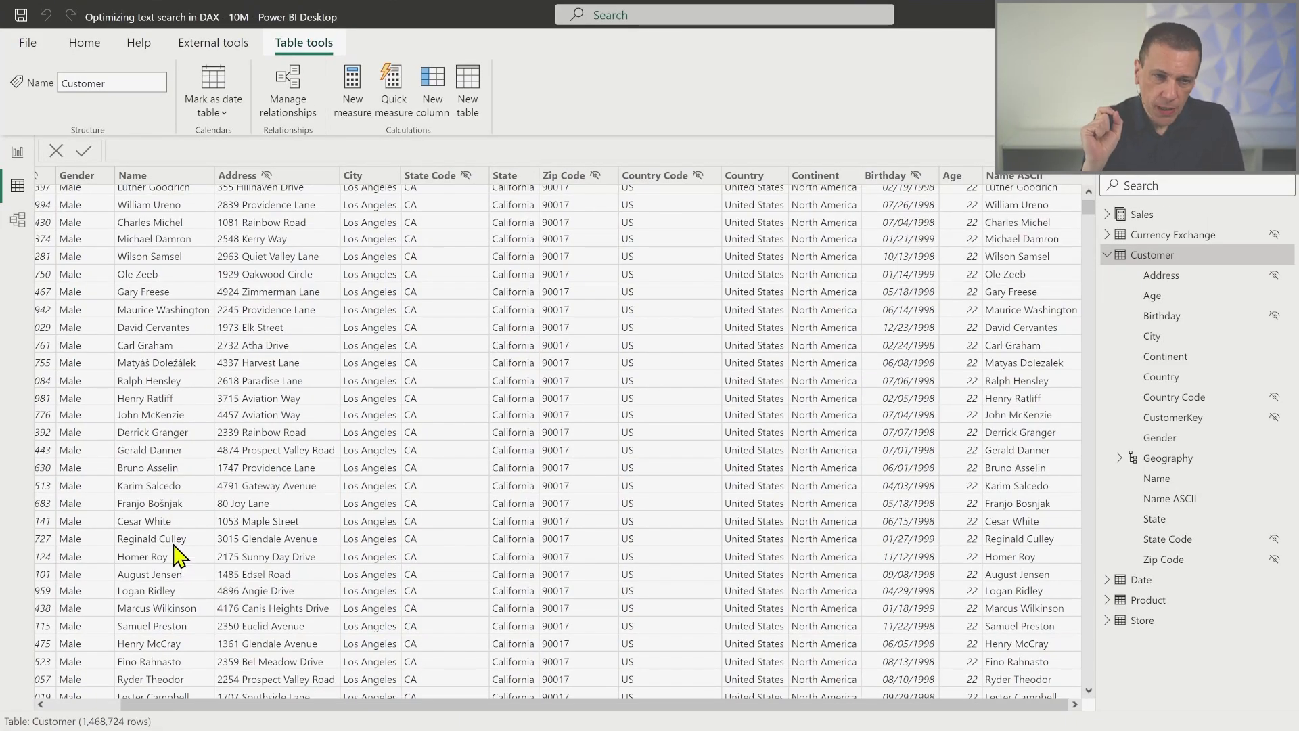
{"action": "key", "text": "alt+Tab"}
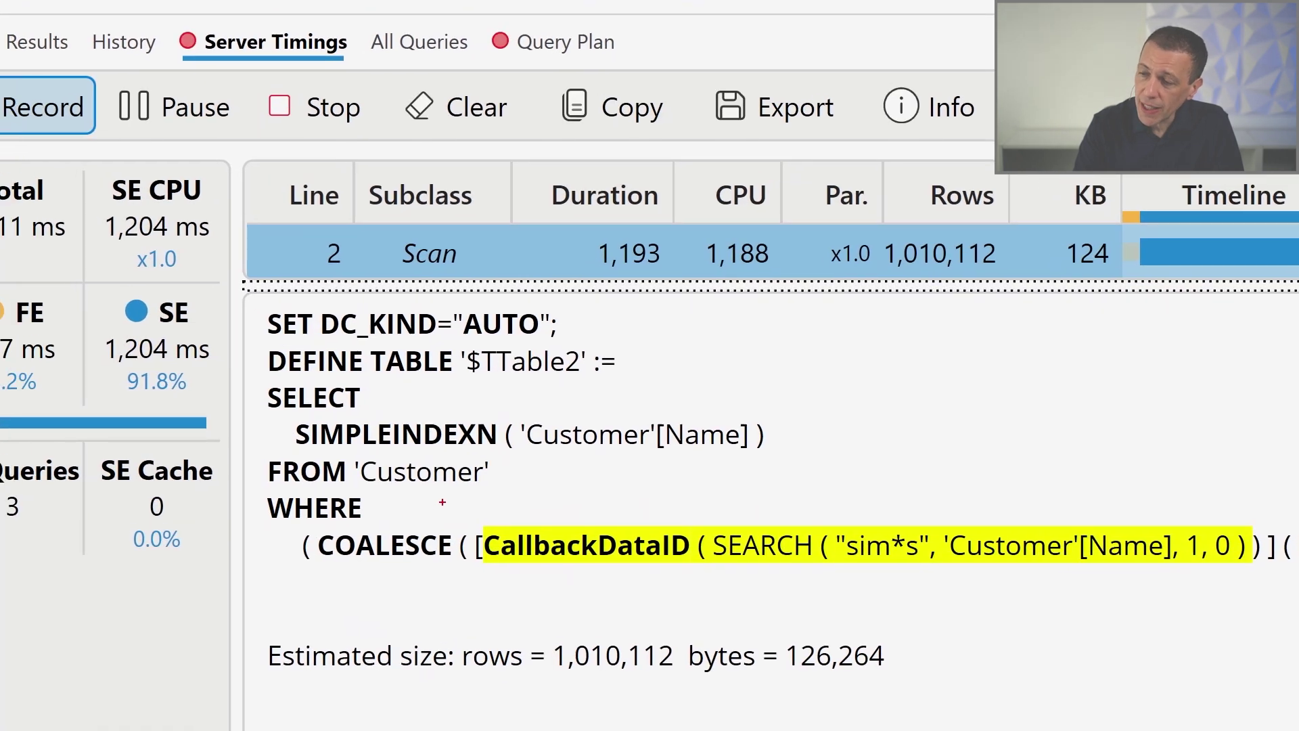
{"action": "left_click_drag", "start_coordinate": [442, 502], "coordinate": [709, 585]}
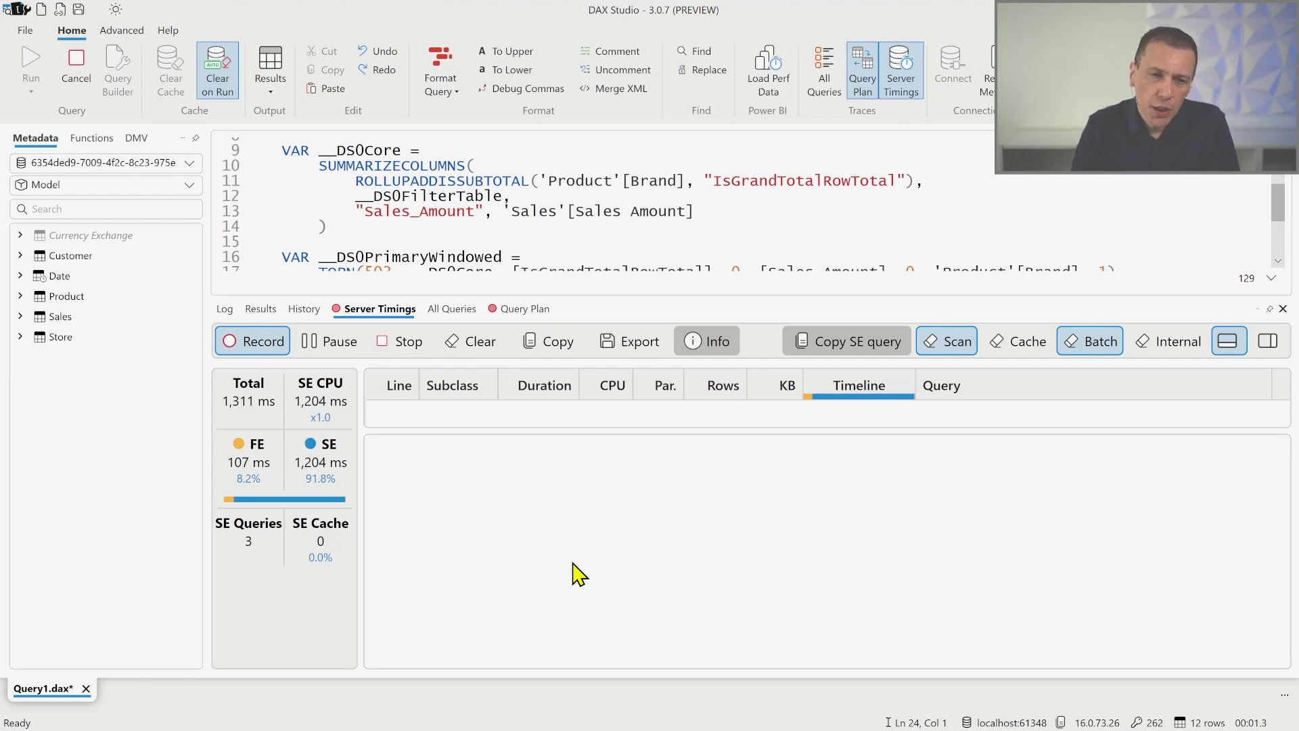
- Switch to the Power Query Editor and examine the Customer query's Name ASCII column and its Table.AddColumn formula
{"action": "key", "text": "alt+Tab"}
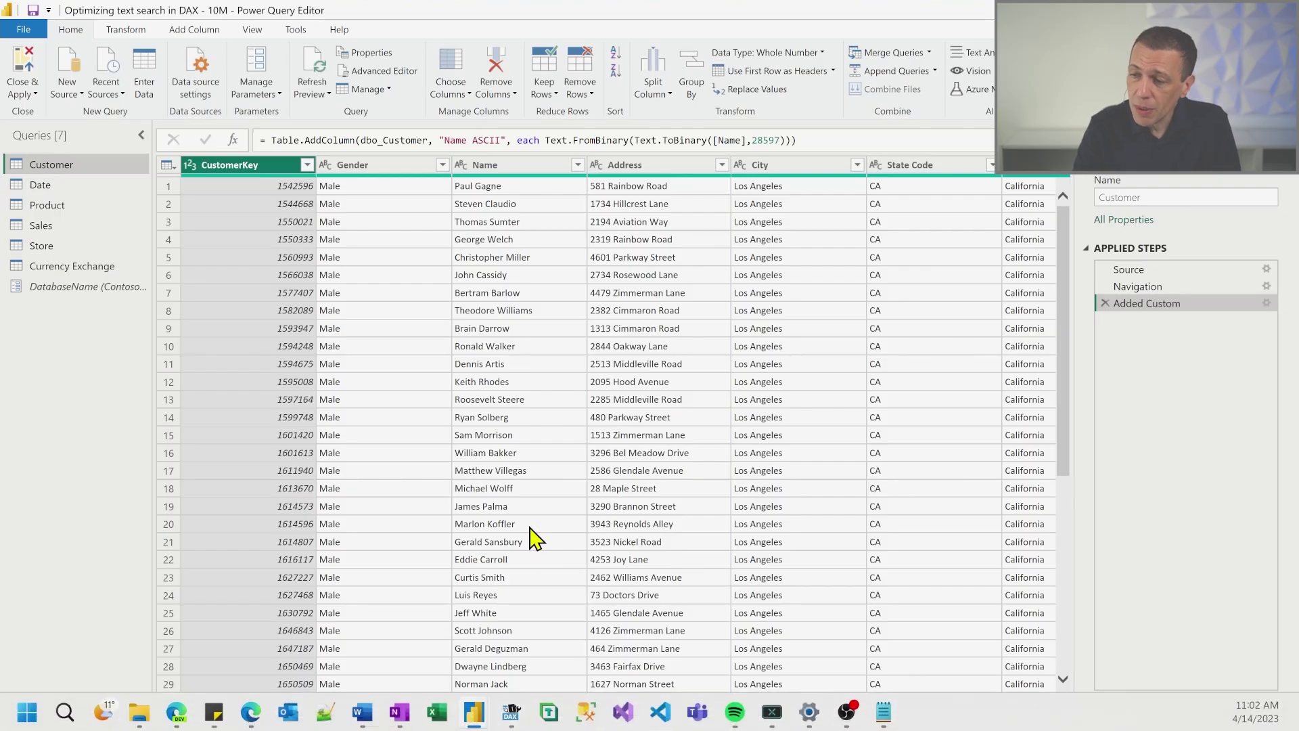
{"action": "left_click_drag", "start_coordinate": [511, 707], "coordinate": [934, 719]}
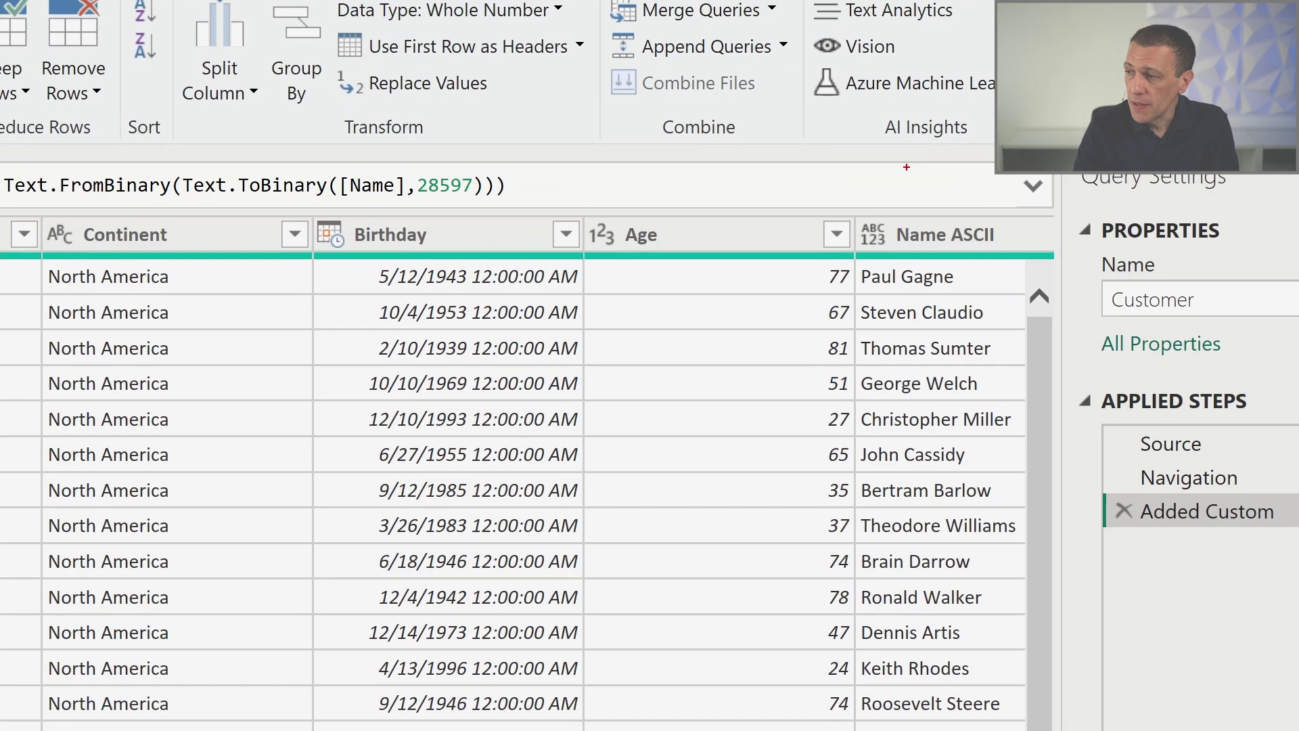
{"action": "mouse_move", "coordinate": [829, 179]}
{"action": "left_mouse_down"}
{"action": "mouse_move", "coordinate": [854, 193]}
{"action": "mouse_move", "coordinate": [1061, 504]}
{"action": "left_mouse_up"}
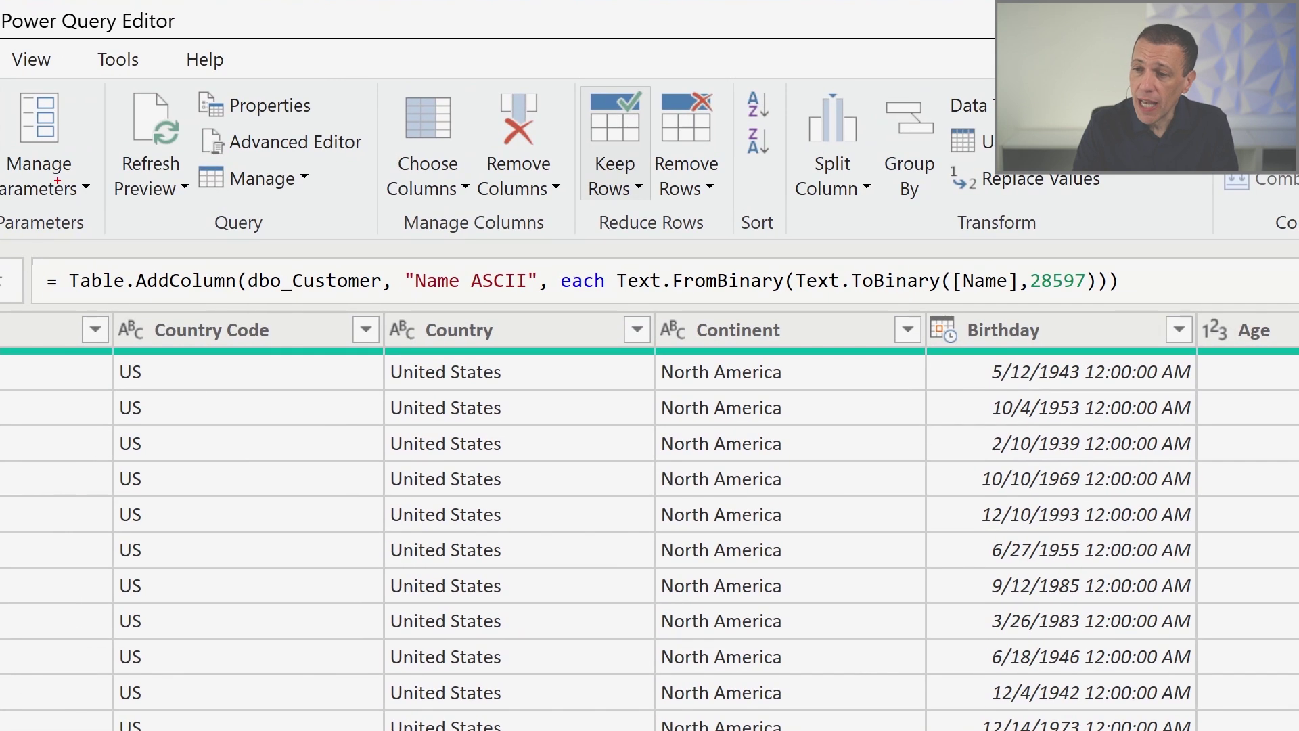
{"action": "mouse_move", "coordinate": [47, 214]}
{"action": "left_mouse_down"}
{"action": "mouse_move", "coordinate": [81, 252]}
{"action": "mouse_move", "coordinate": [1110, 331]}
{"action": "left_mouse_up"}
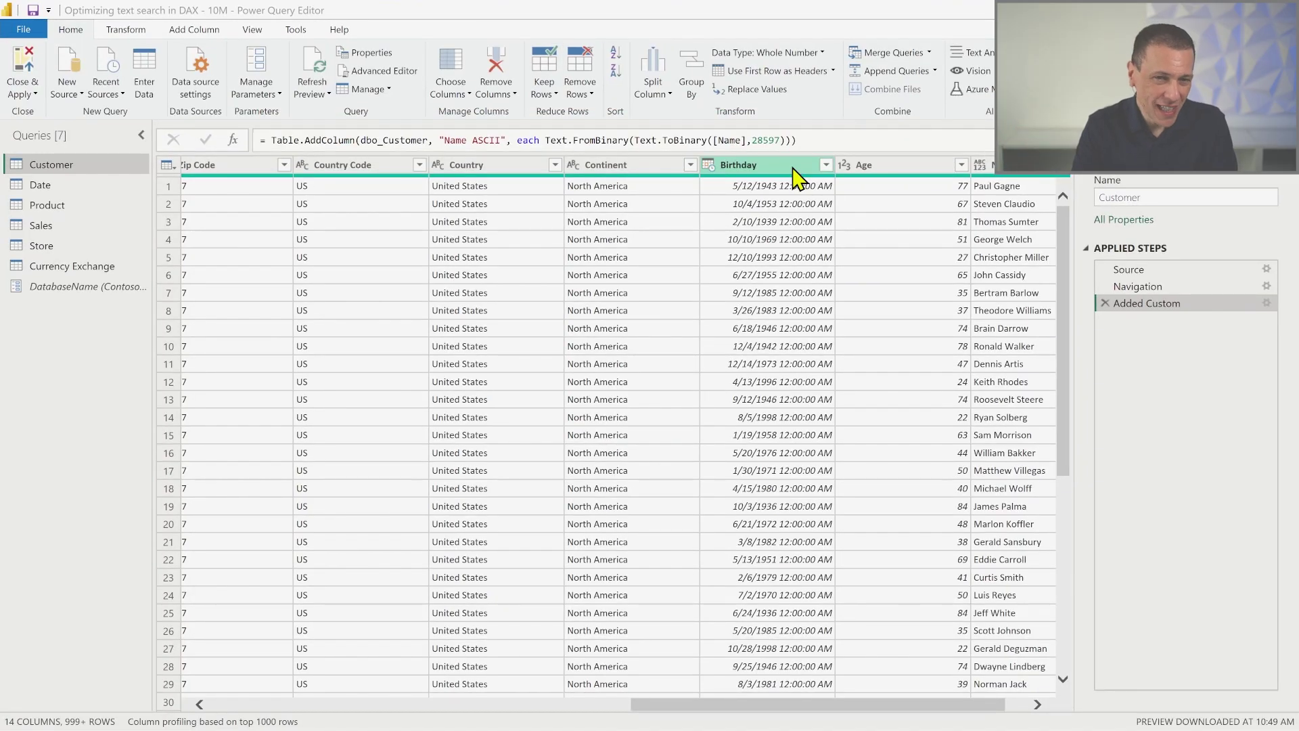
- Switch to the browser and read the article on text search performance in Power BI down to its advice on ASCII characters
{"action": "key", "text": "alt+Tab"}
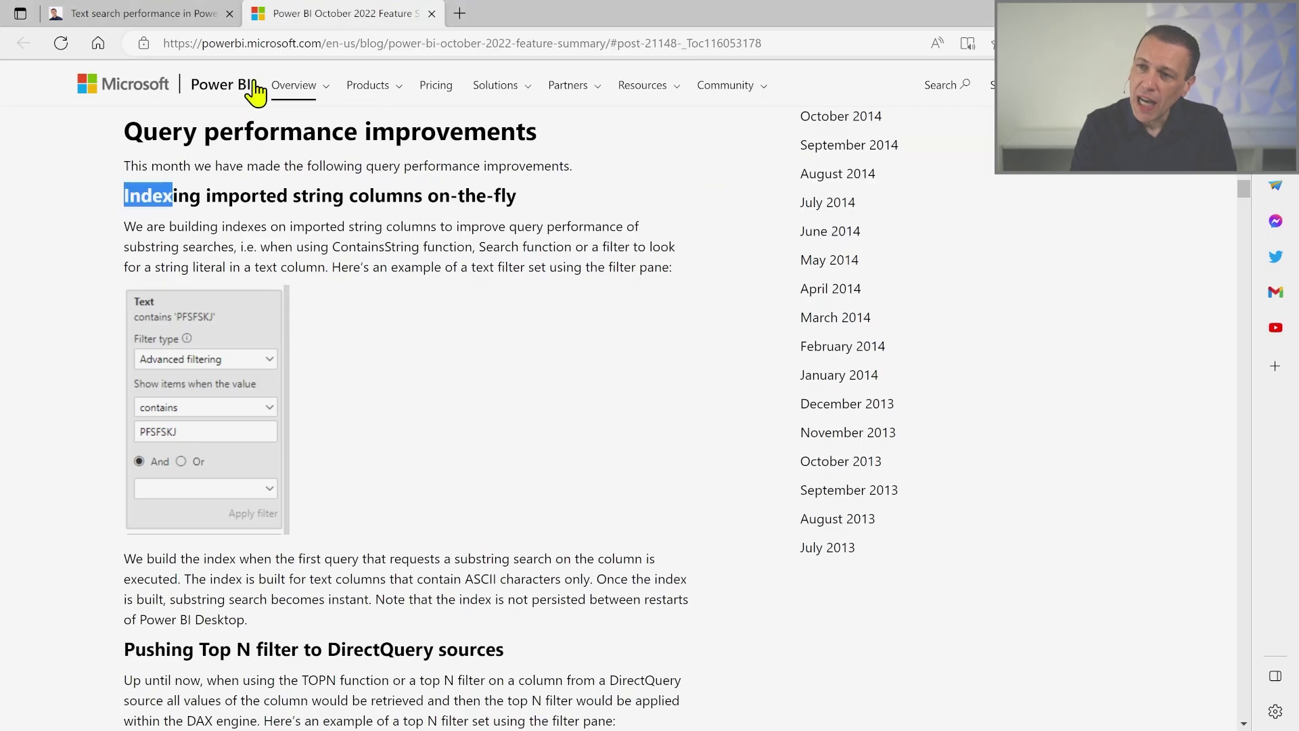
{"action": "left_click", "coordinate": [151, 19]}
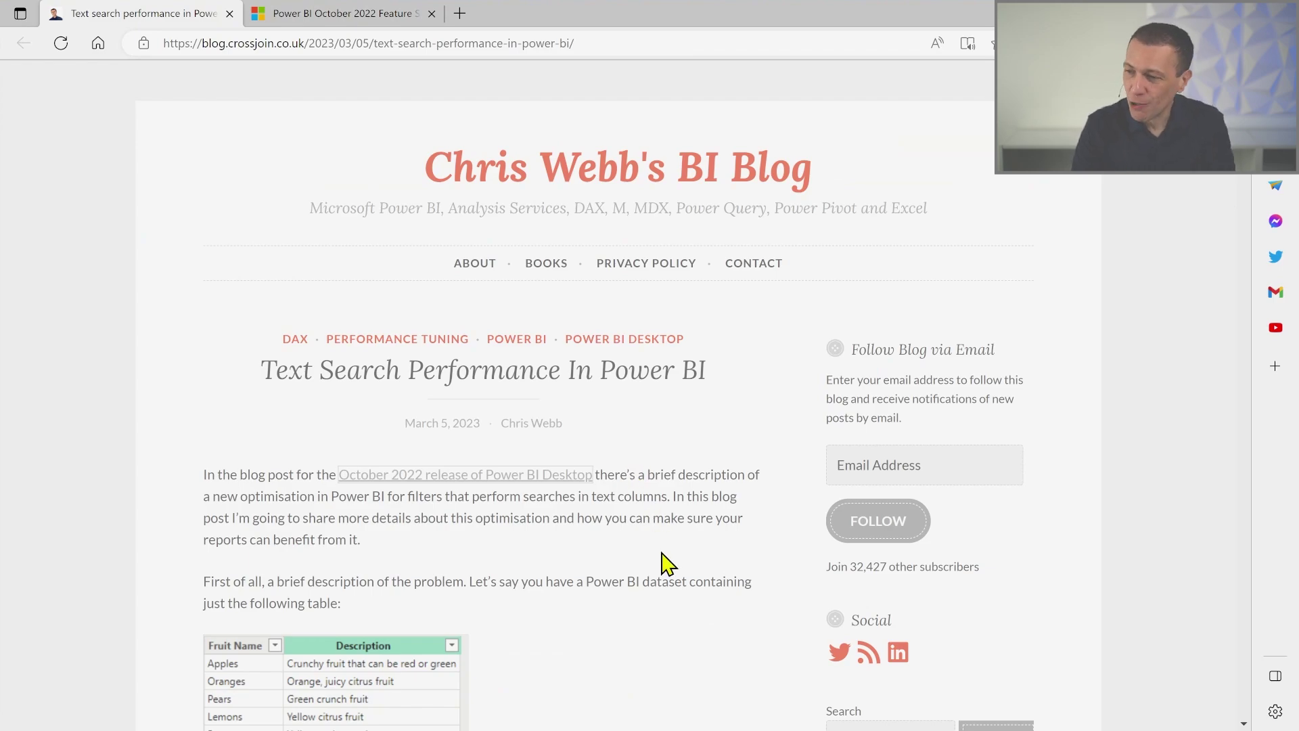
{"action": "scroll", "coordinate": [666, 563], "scroll_direction": "down", "scroll_amount": 15}
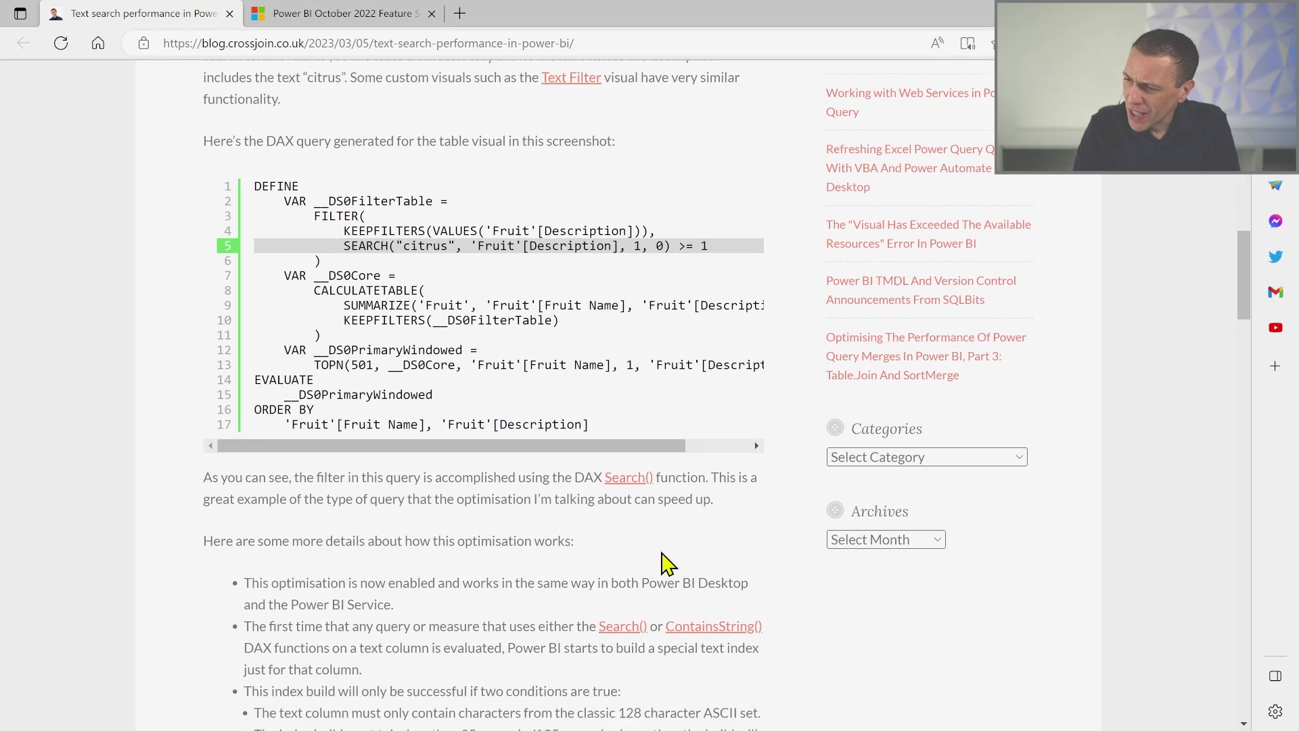
{"action": "scroll", "coordinate": [667, 564], "scroll_direction": "down", "scroll_amount": 20}
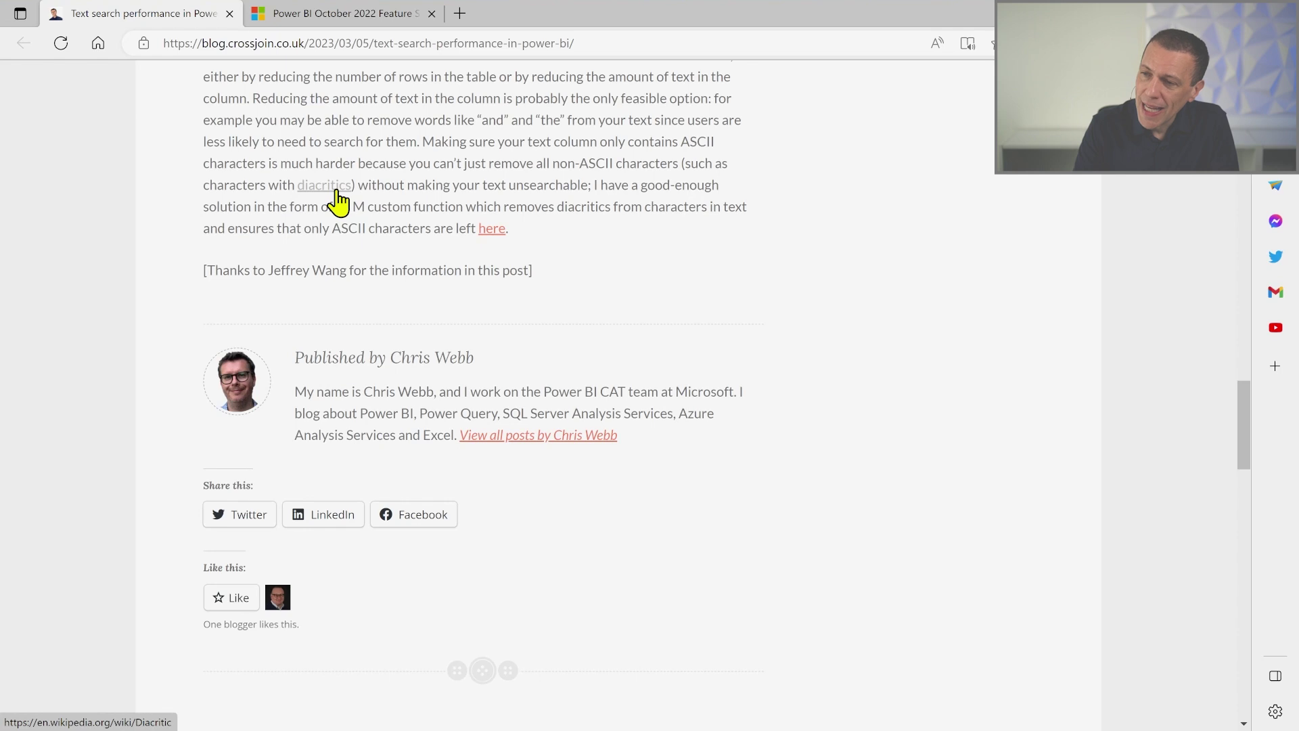
- Open the article's linked post about removing diacritics from text in Power Query in a new tab and show it
{"action": "right_click", "coordinate": [504, 230]}
{"action": "left_click", "coordinate": [538, 238]}
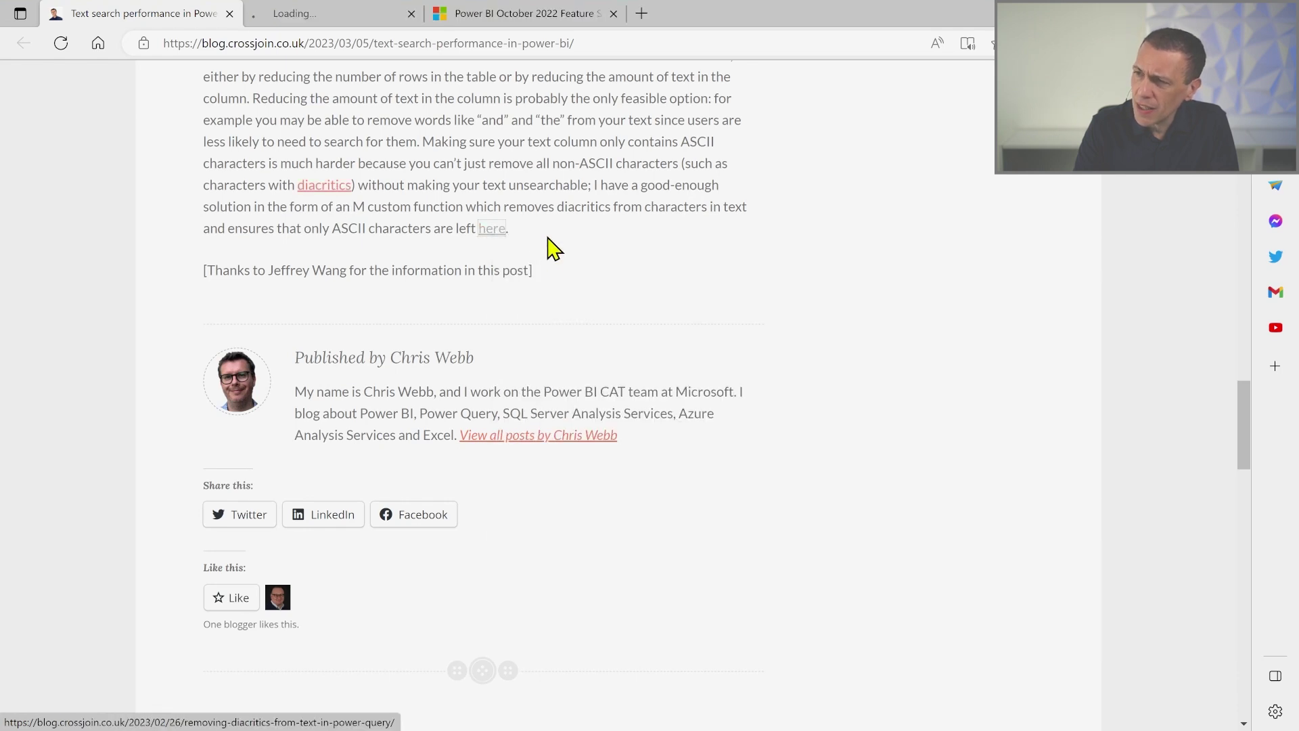
{"action": "left_click", "coordinate": [360, 19]}
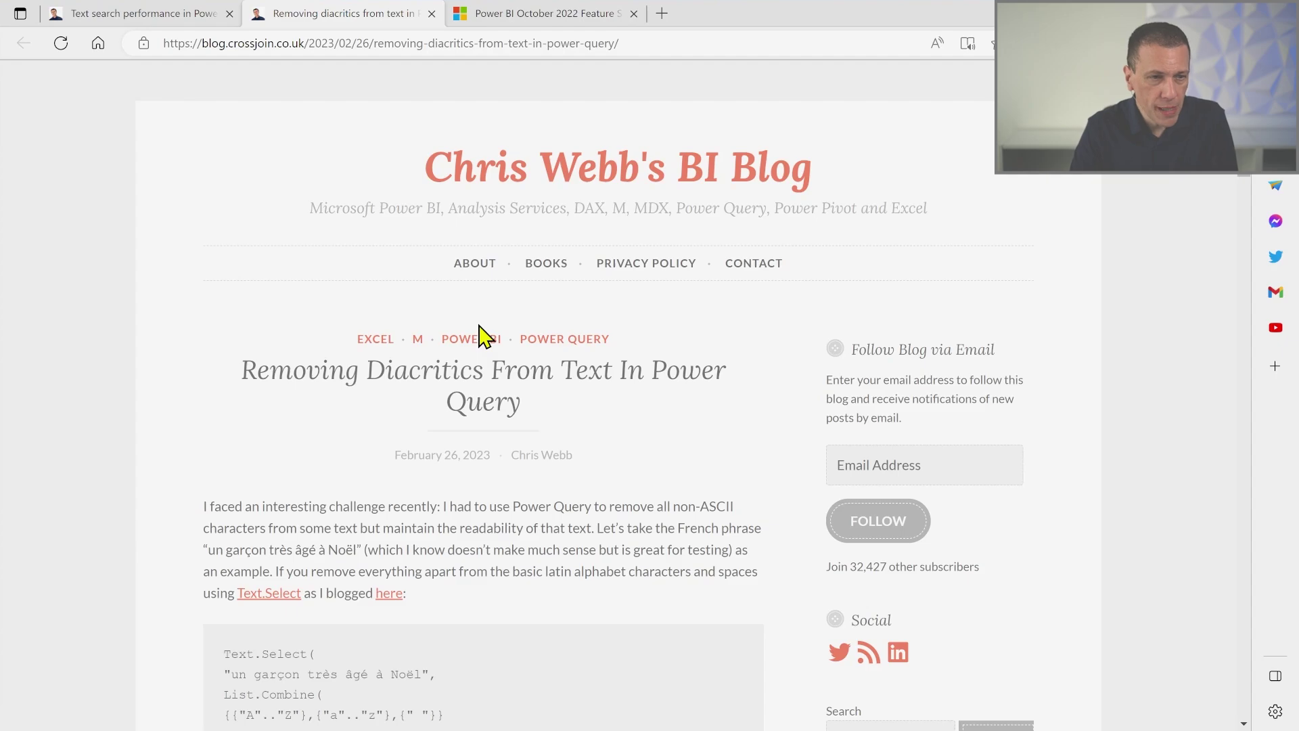
- Return to the report view in Power BI Desktop and inspect the Customer Name filter visual on the Demo Smart Filter page
{"action": "key", "text": "alt+Tab"}
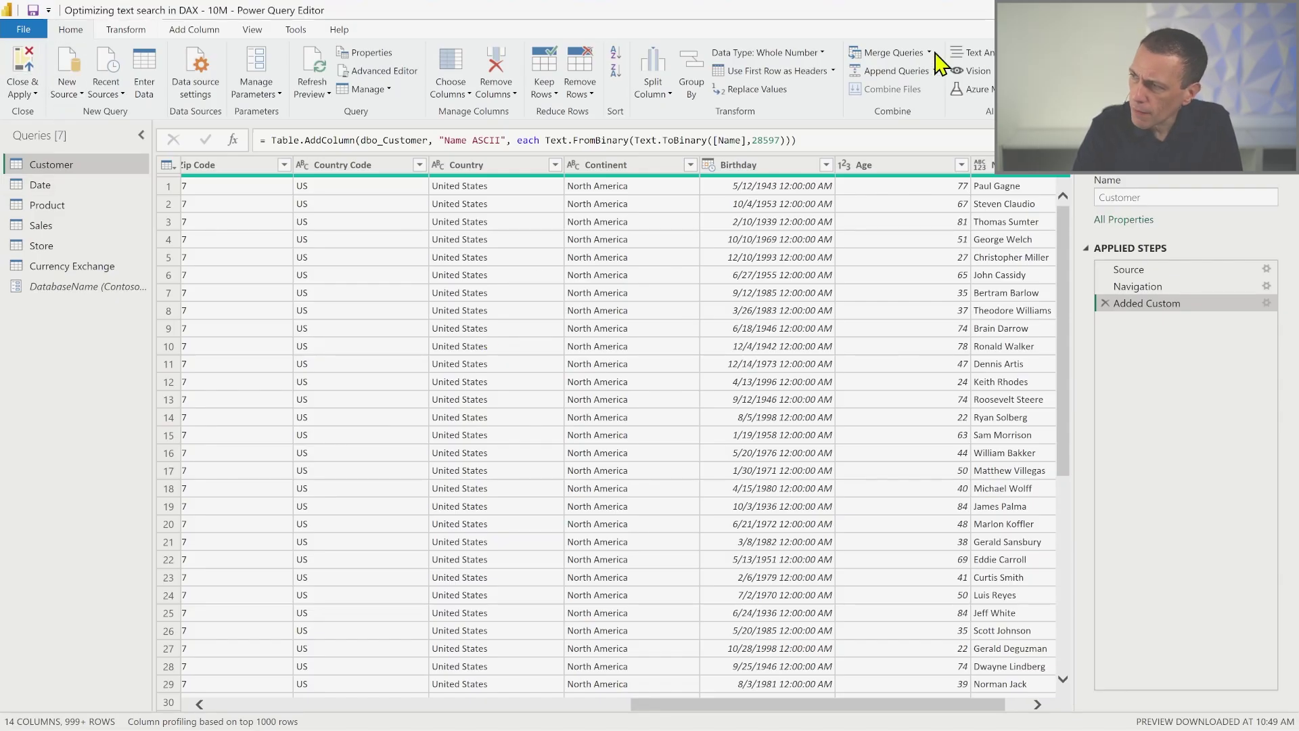
{"action": "key", "text": "alt+Tab"}
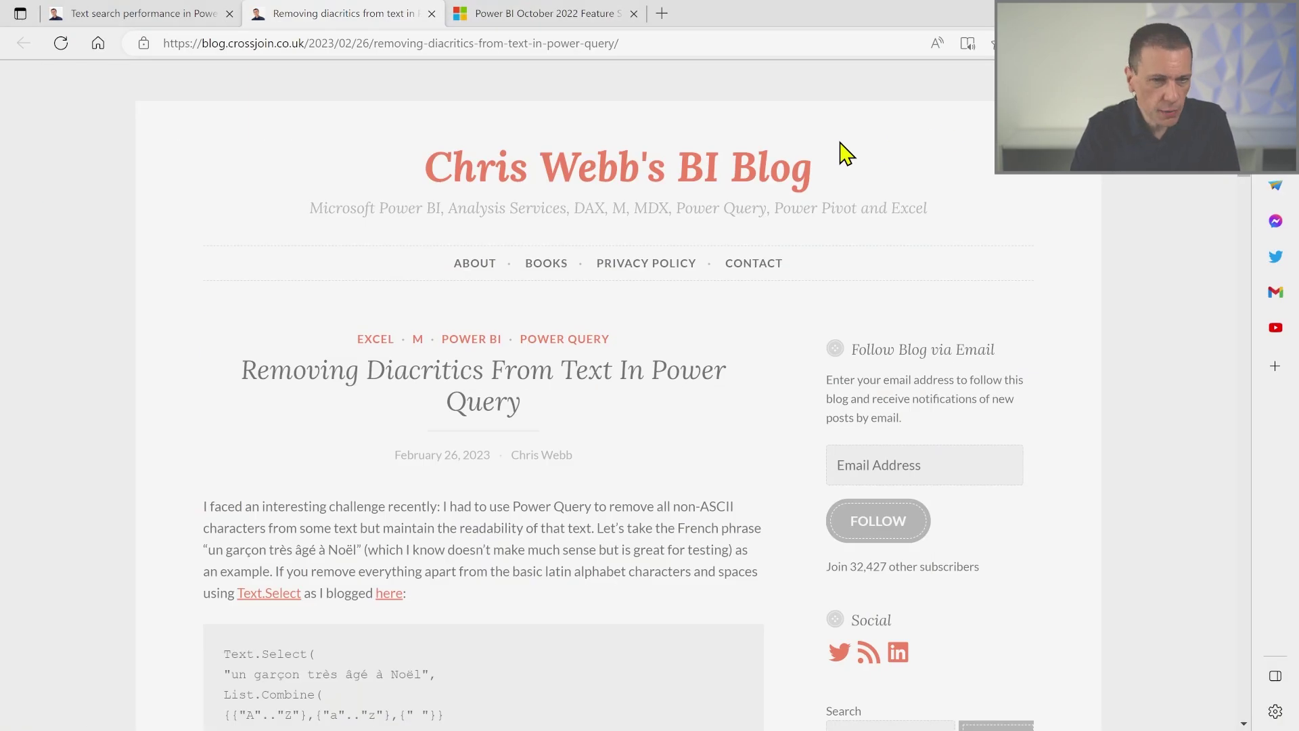
{"action": "key", "text": "alt+Tab"}
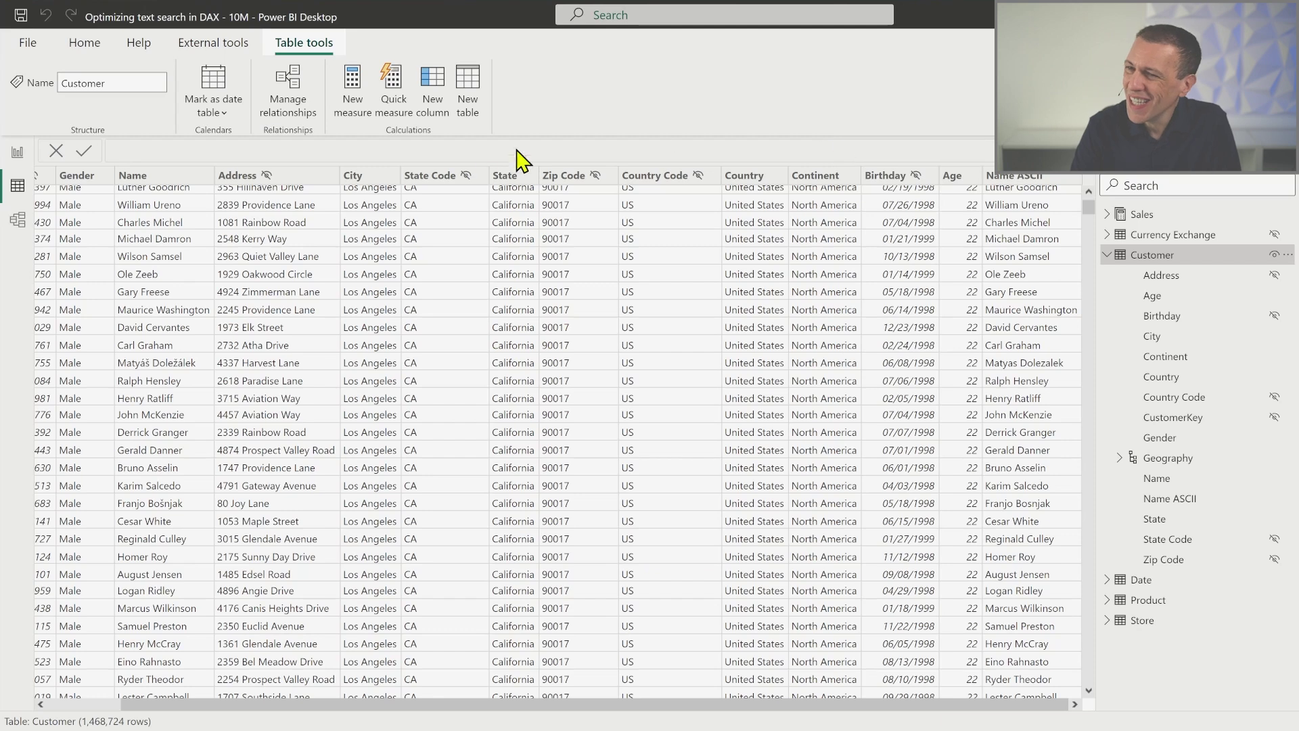
{"action": "left_click", "coordinate": [16, 153]}
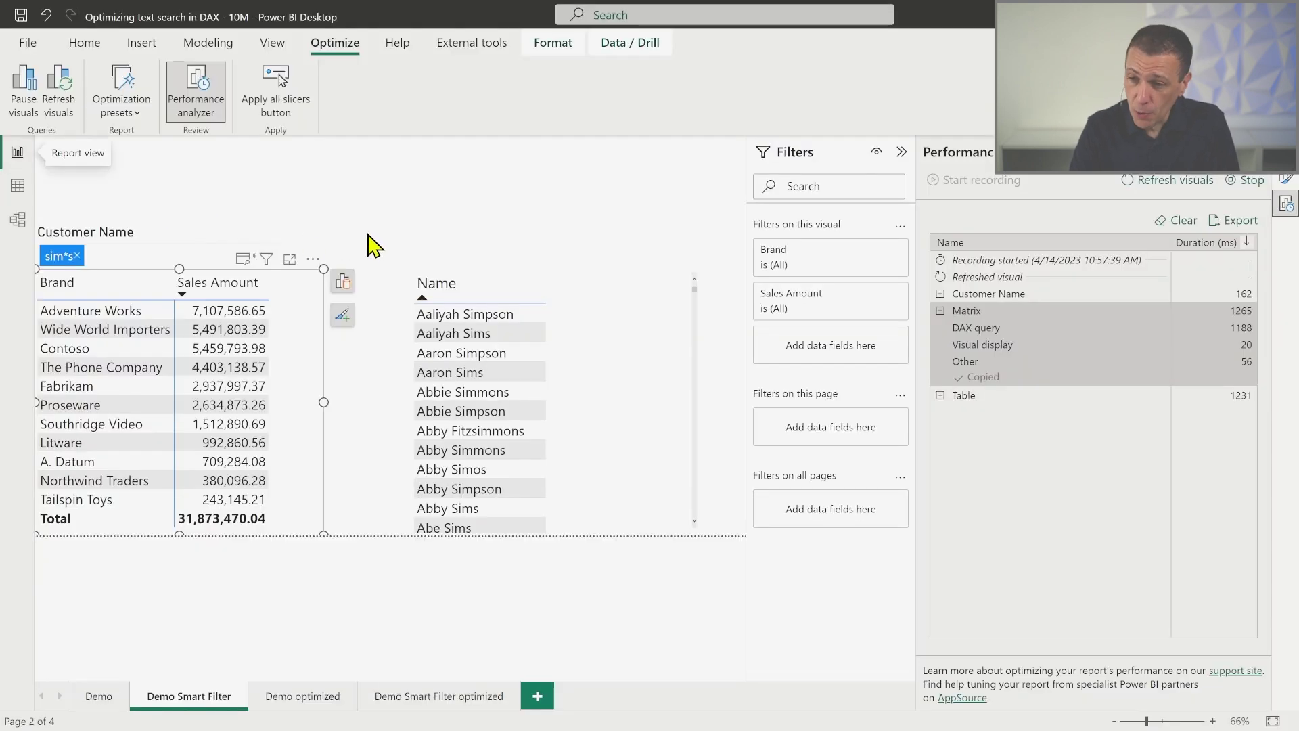
{"action": "left_click", "coordinate": [163, 250]}
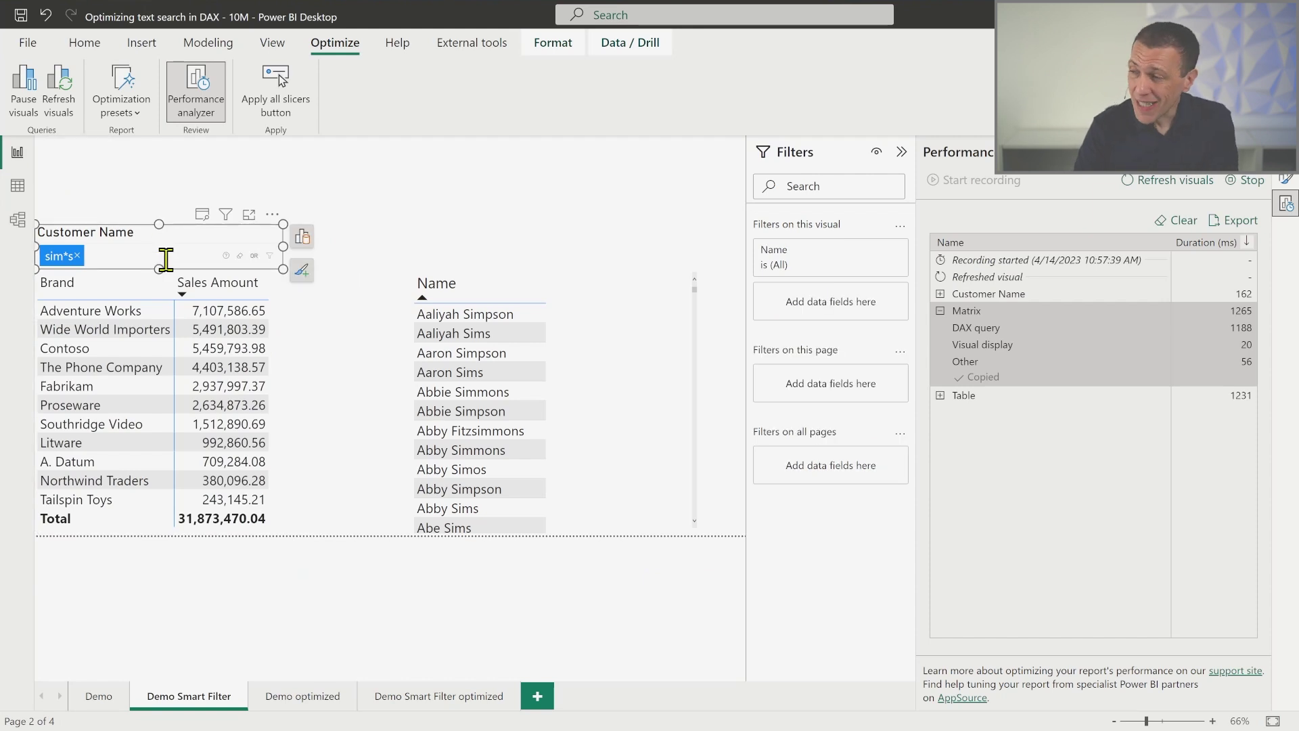
{"action": "left_click", "coordinate": [302, 237]}
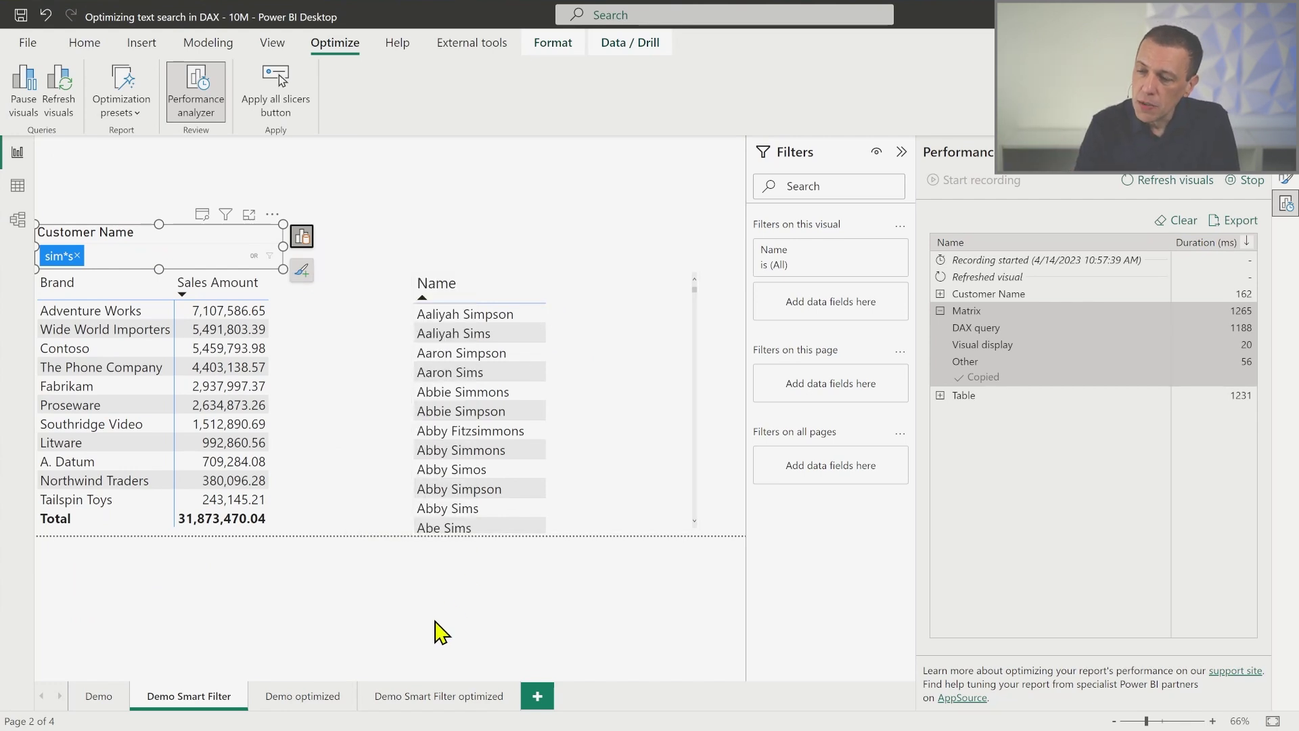
- Show the Demo Smart Filter optimized page and check which field the Customer Name ASCII filter visual uses
{"action": "left_click", "coordinate": [417, 697]}
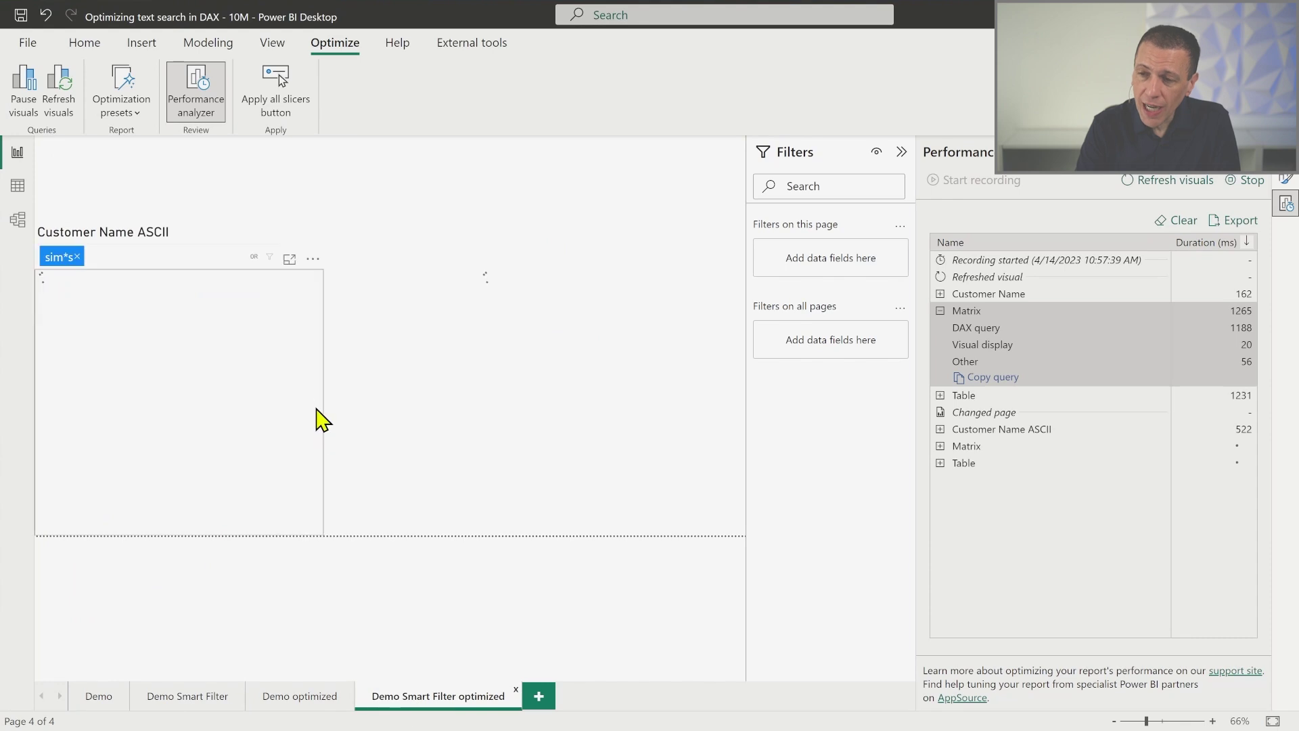
{"action": "left_click", "coordinate": [166, 252]}
{"action": "left_click", "coordinate": [302, 238]}
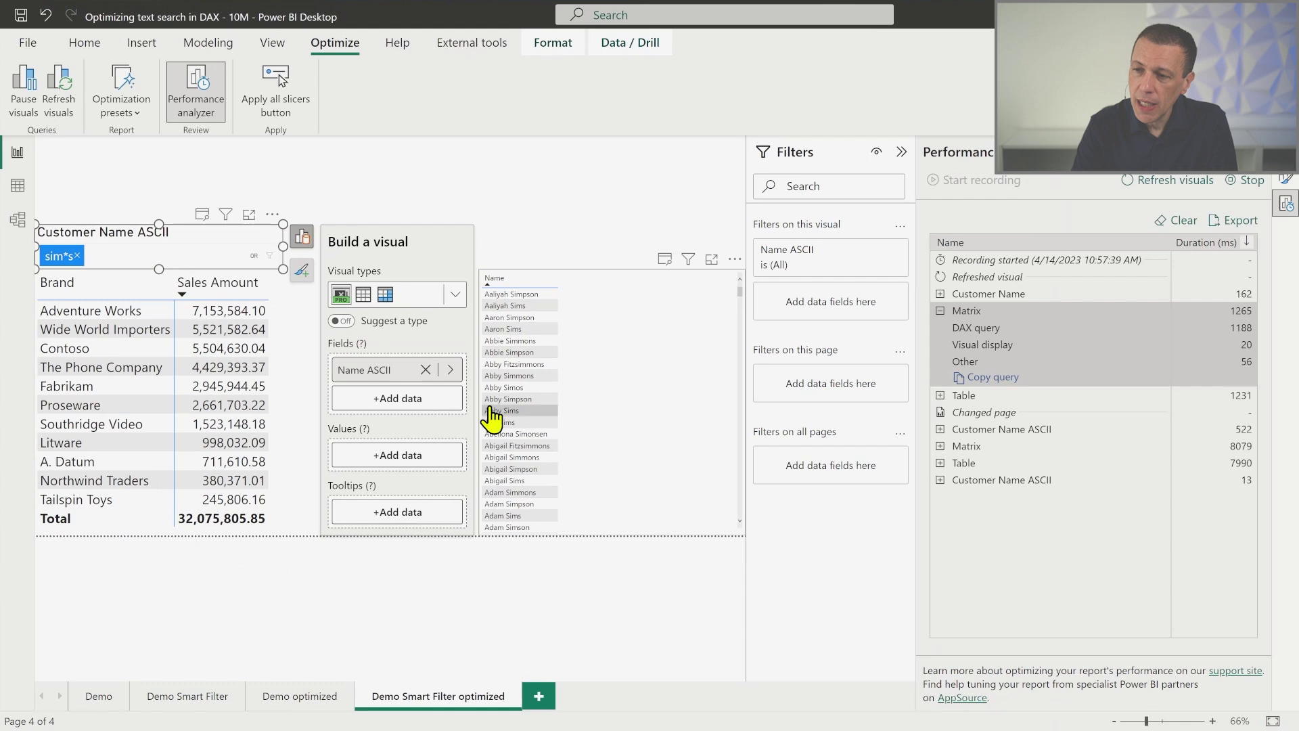
{"action": "left_click", "coordinate": [428, 182]}
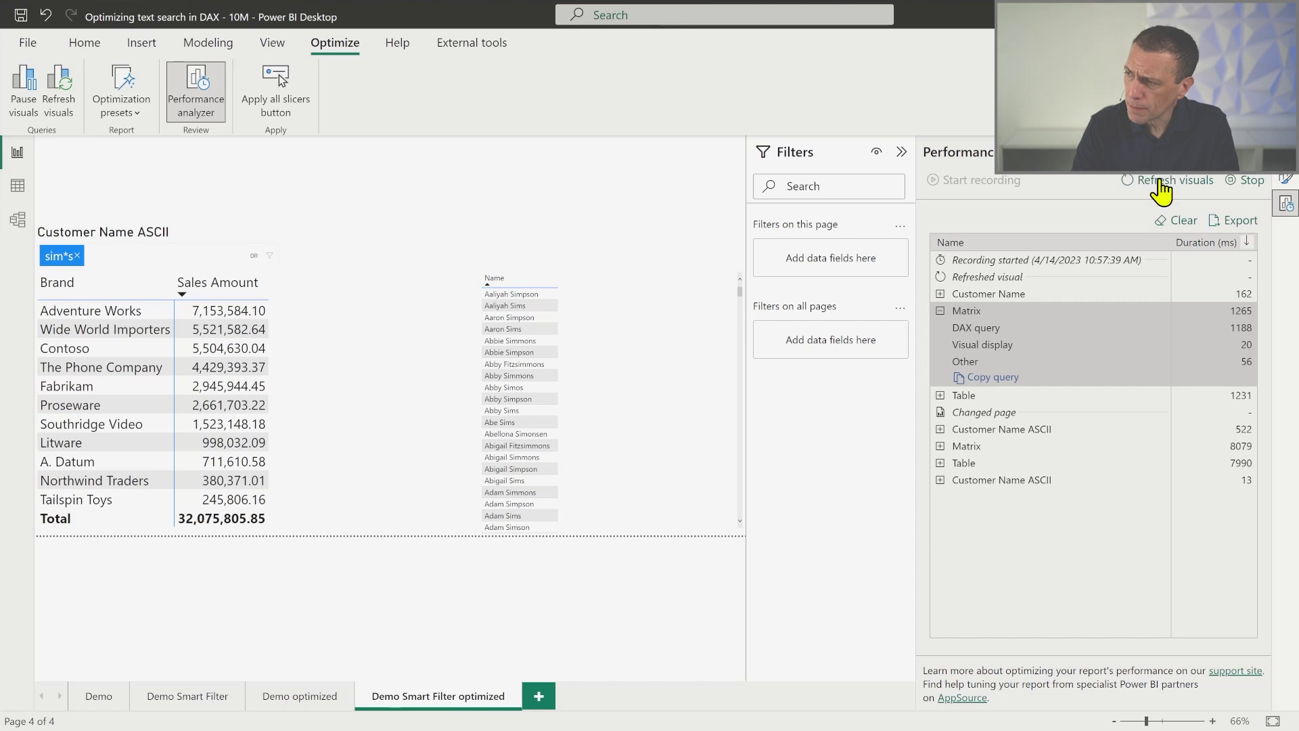
- Refresh the page's visuals in Performance analyzer and copy the DAX query of the newly recorded matrix
{"action": "left_click", "coordinate": [940, 479]}
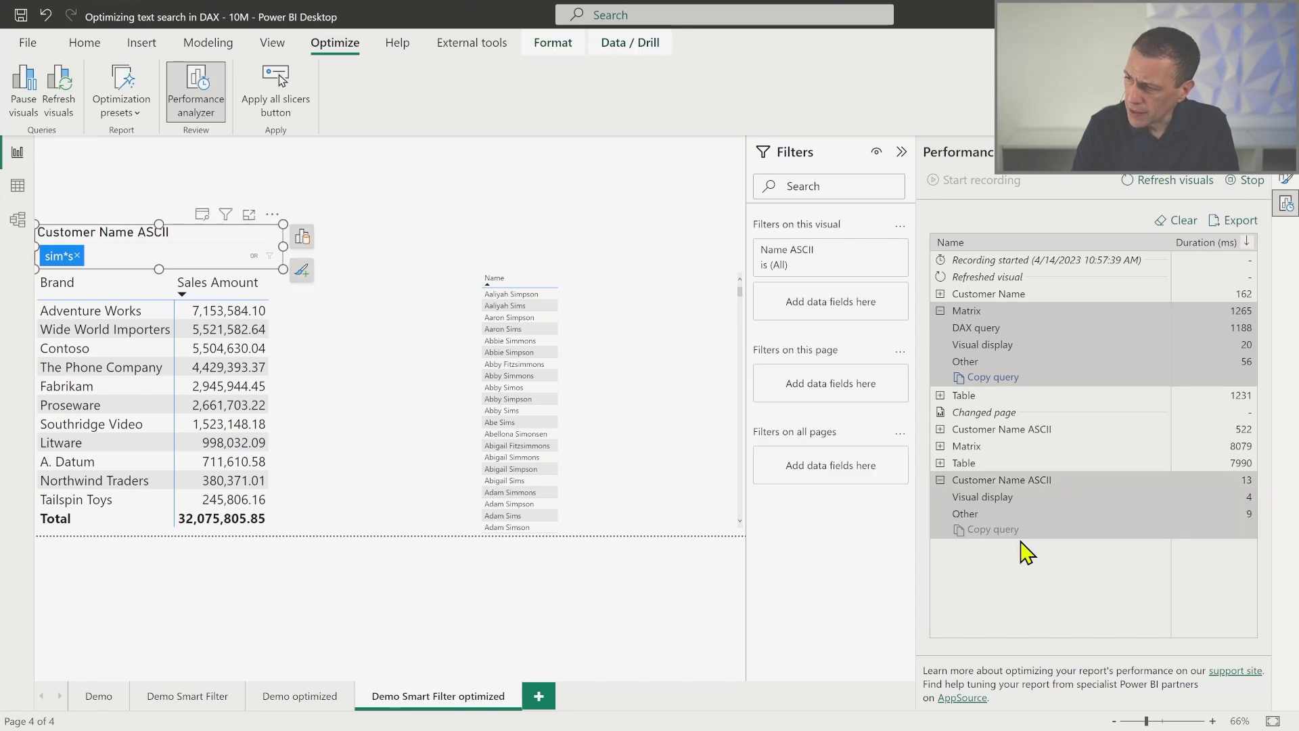
{"action": "left_click", "coordinate": [1185, 180]}
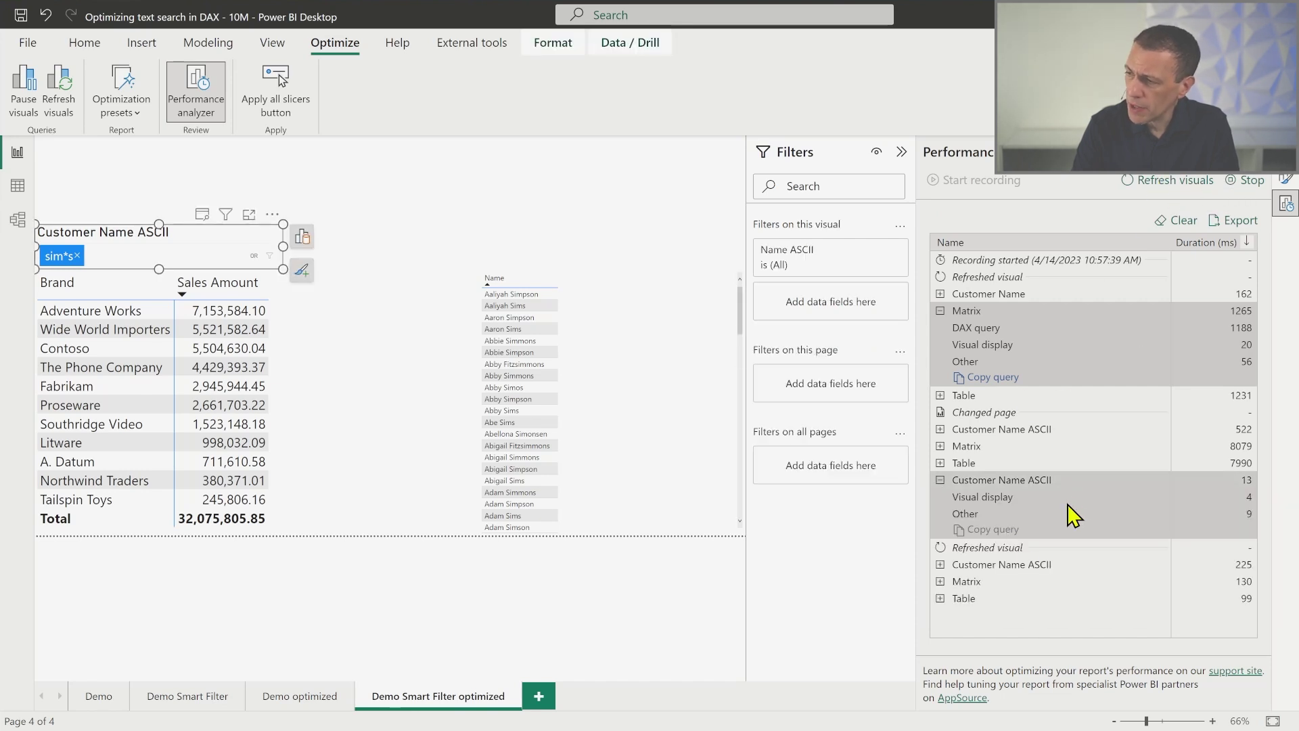
{"action": "left_click", "coordinate": [941, 581]}
{"action": "left_click", "coordinate": [982, 613]}
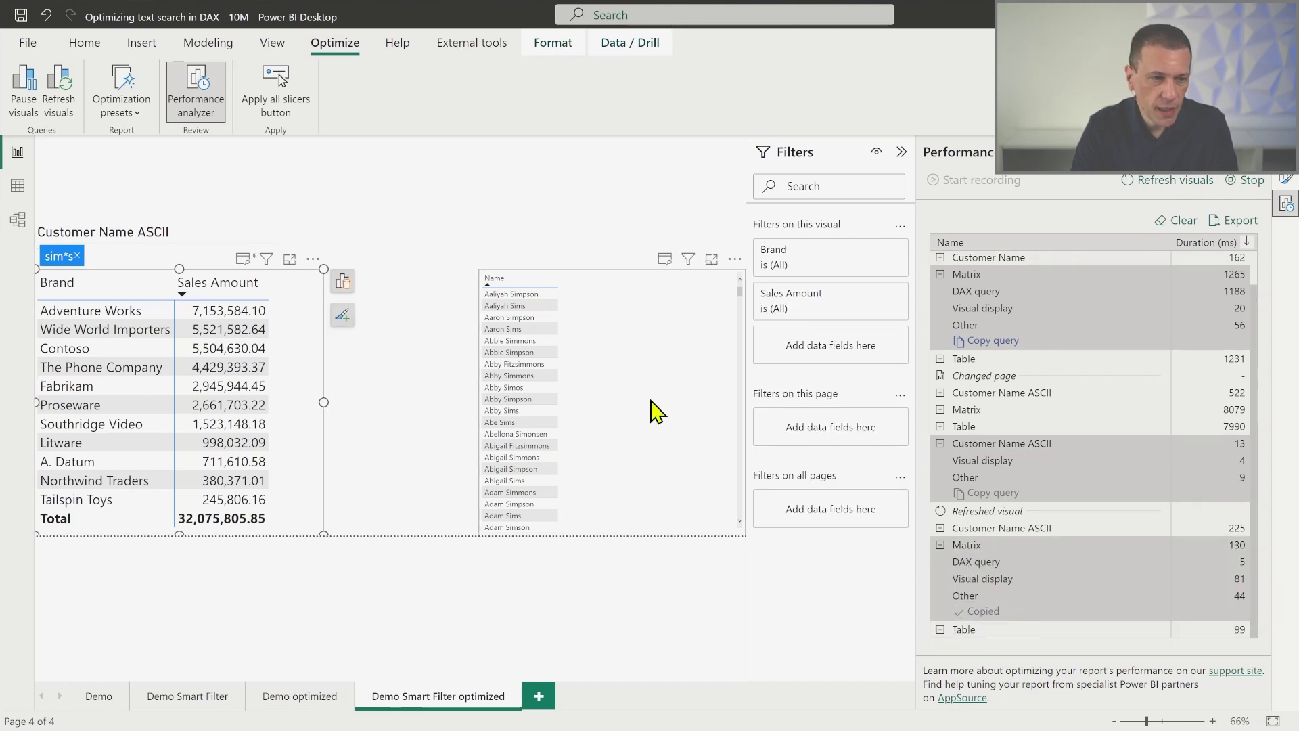
- Switch to DAX Studio, replace the query with the copied one, restart the Server Timings trace and run it
{"action": "key", "text": "alt+Tab"}
{"action": "key", "text": "ctrl+a"}
{"action": "key", "text": "ctrl+v"}
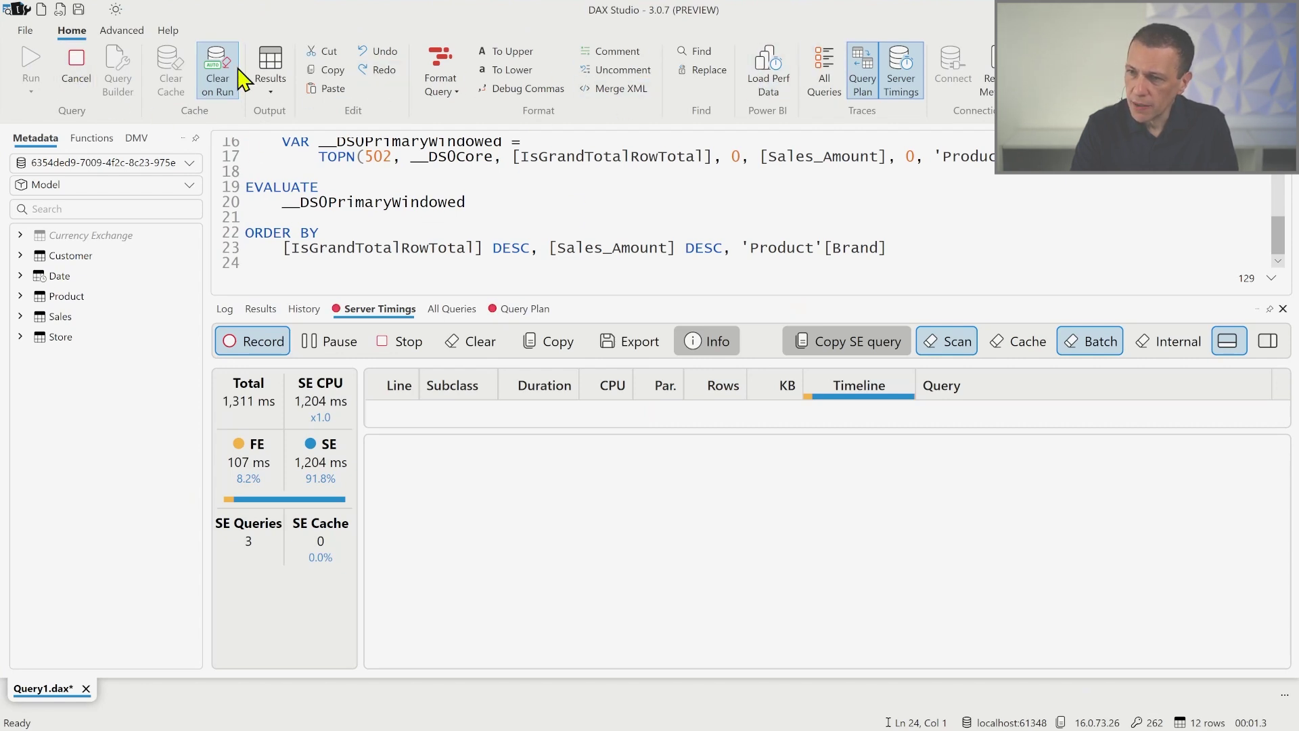
{"action": "left_click", "coordinate": [902, 80]}
{"action": "left_click", "coordinate": [905, 82]}
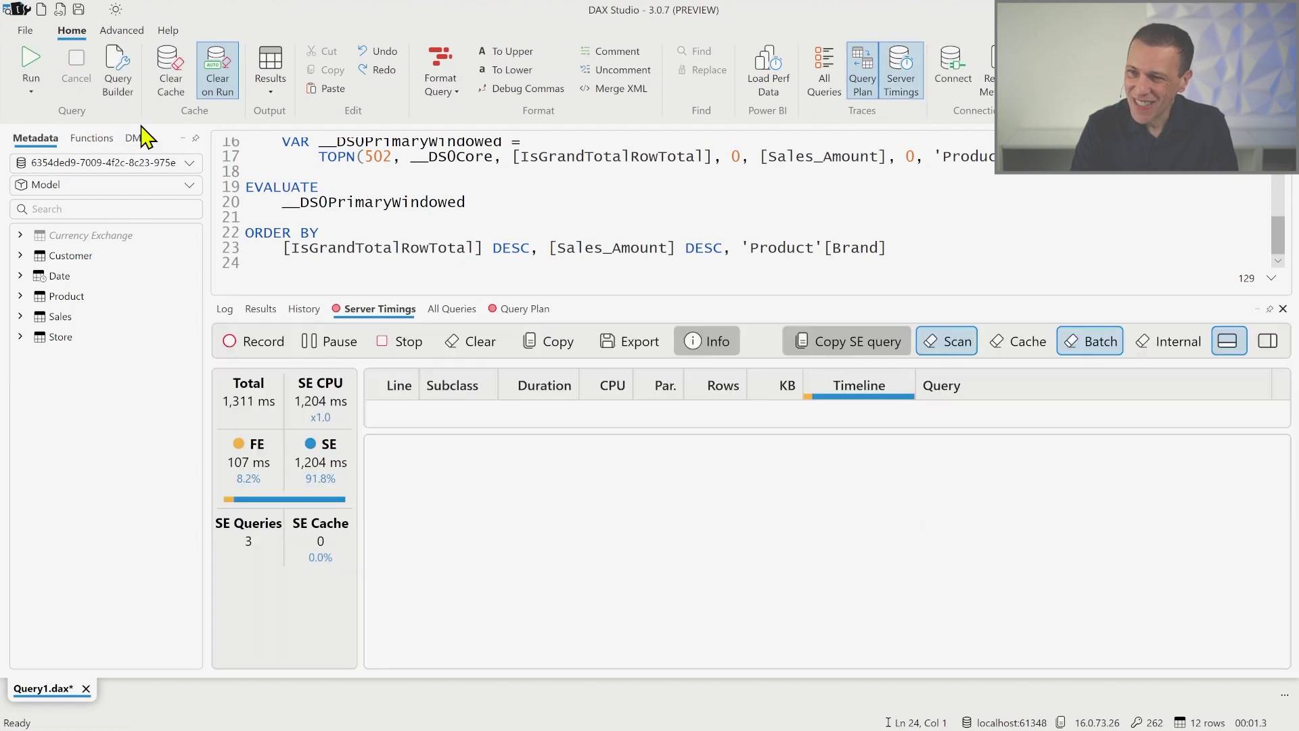
{"action": "left_click", "coordinate": [36, 68]}
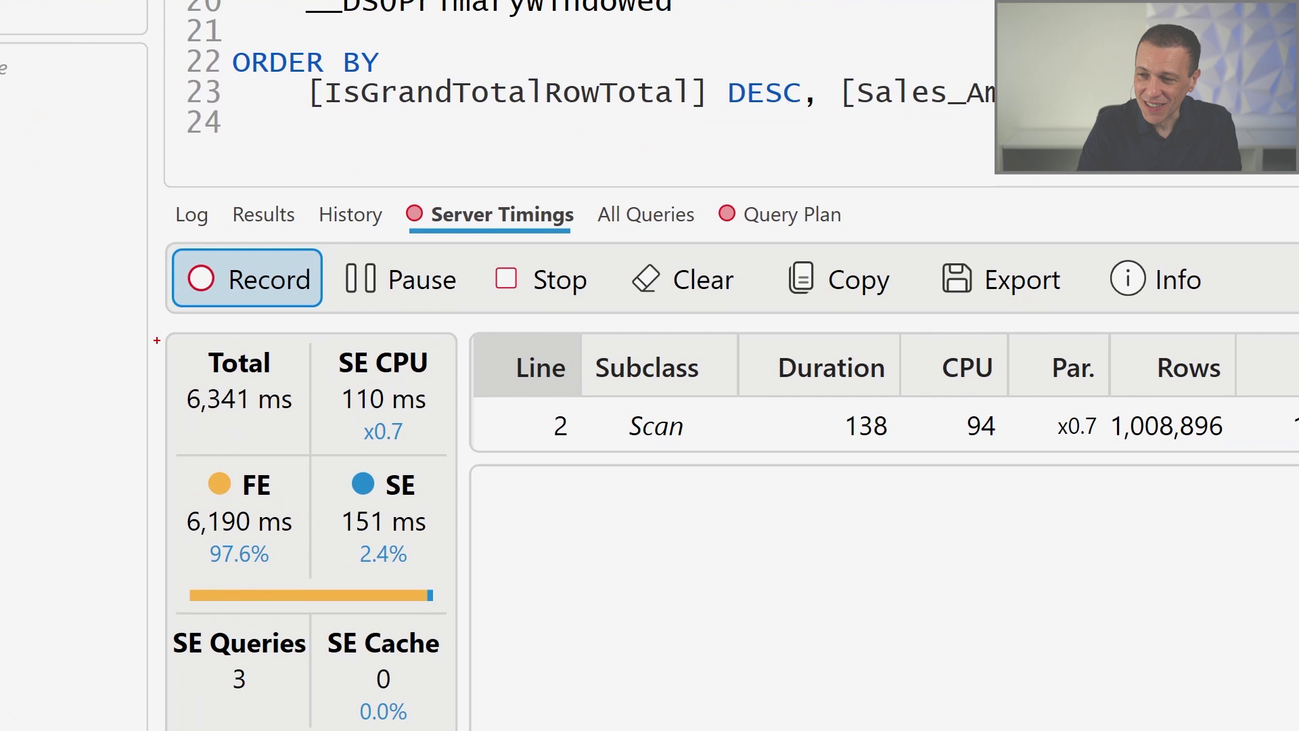
- Examine the formula engine and storage engine timings and the timeline, and inspect the line 2 scan's Search condition on Name ASCII
{"action": "left_click_drag", "start_coordinate": [164, 335], "coordinate": [447, 583]}
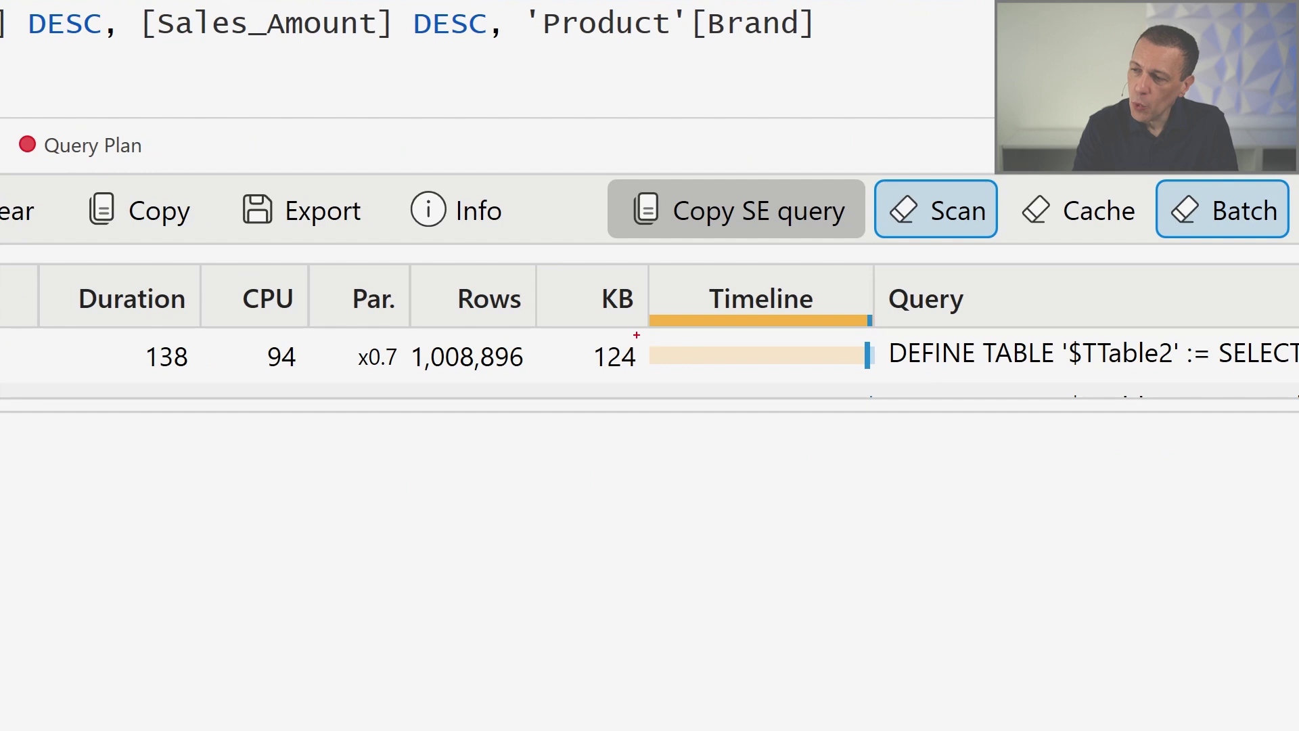
{"action": "left_click_drag", "start_coordinate": [641, 330], "coordinate": [867, 391]}
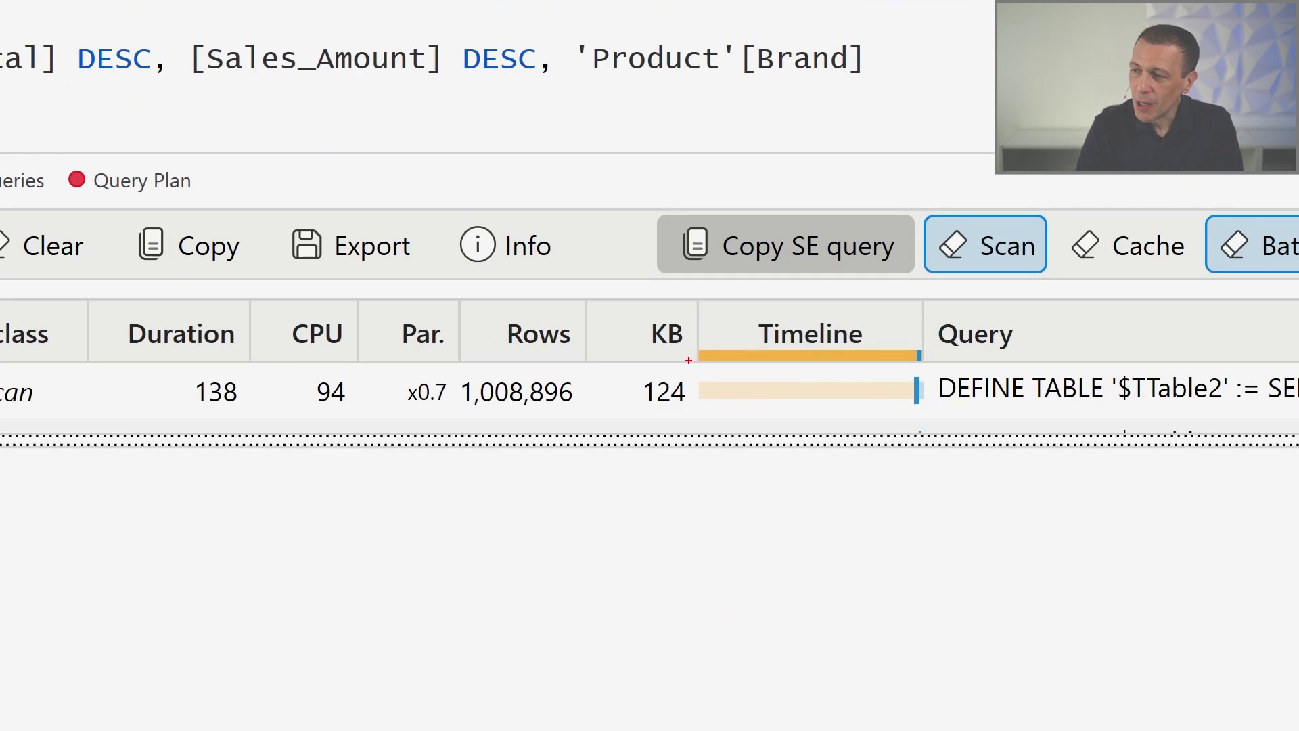
{"action": "left_click_drag", "start_coordinate": [688, 360], "coordinate": [909, 428]}
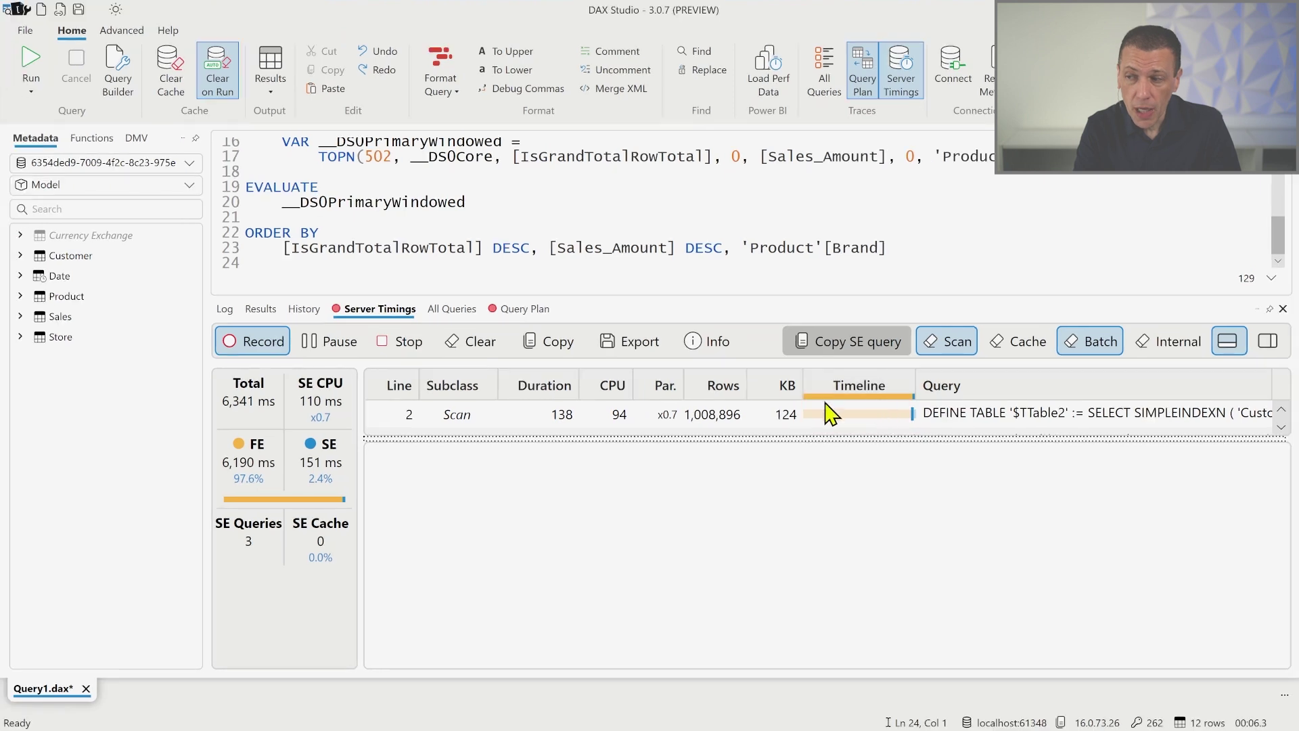
{"action": "left_click", "coordinate": [502, 388]}
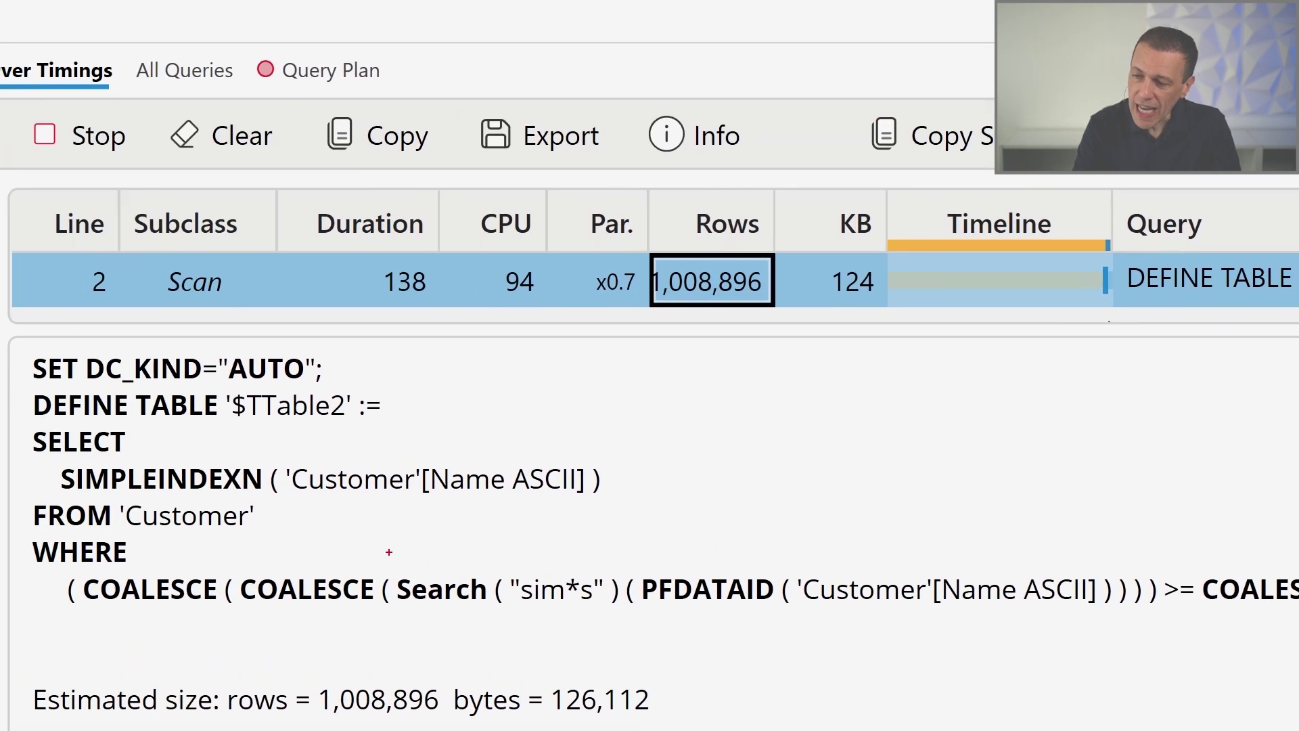
{"action": "left_click_drag", "start_coordinate": [389, 552], "coordinate": [501, 627]}
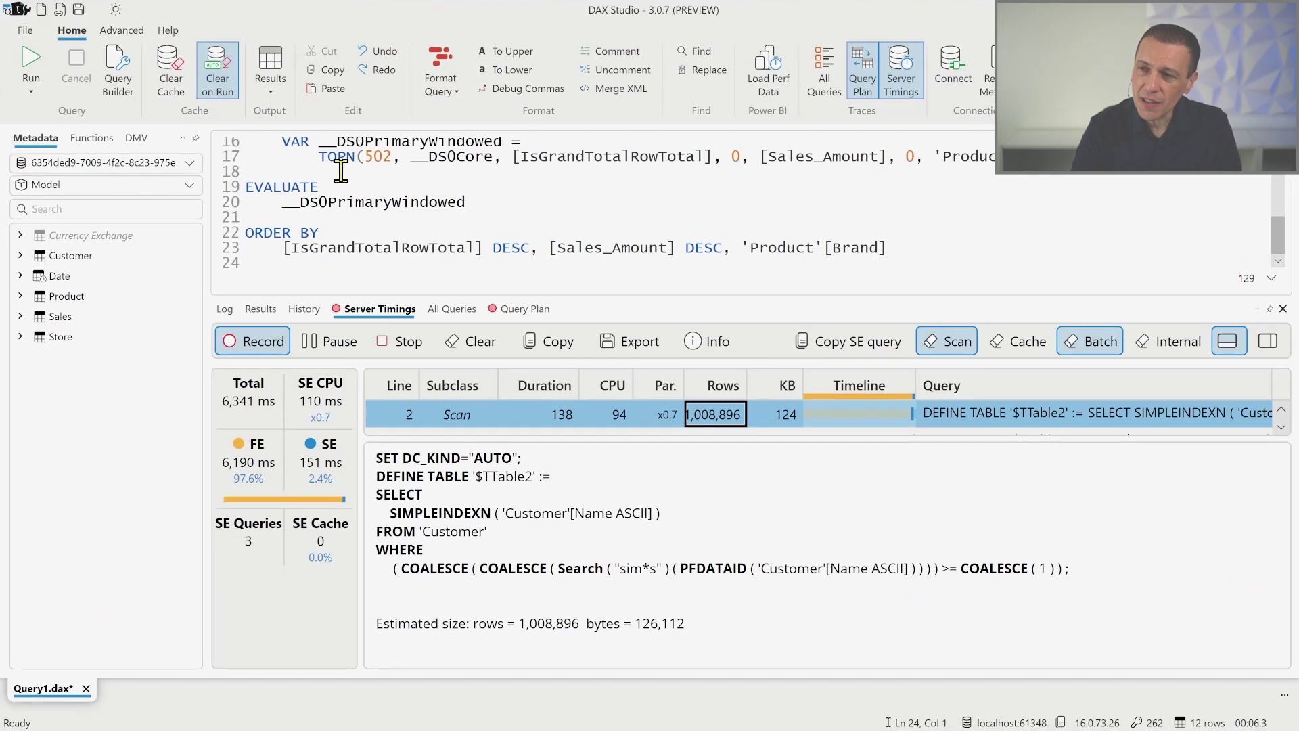
- Turn off clearing the cache on run, rerun the query and check the total, formula engine and storage engine timings
{"action": "left_click", "coordinate": [236, 87]}
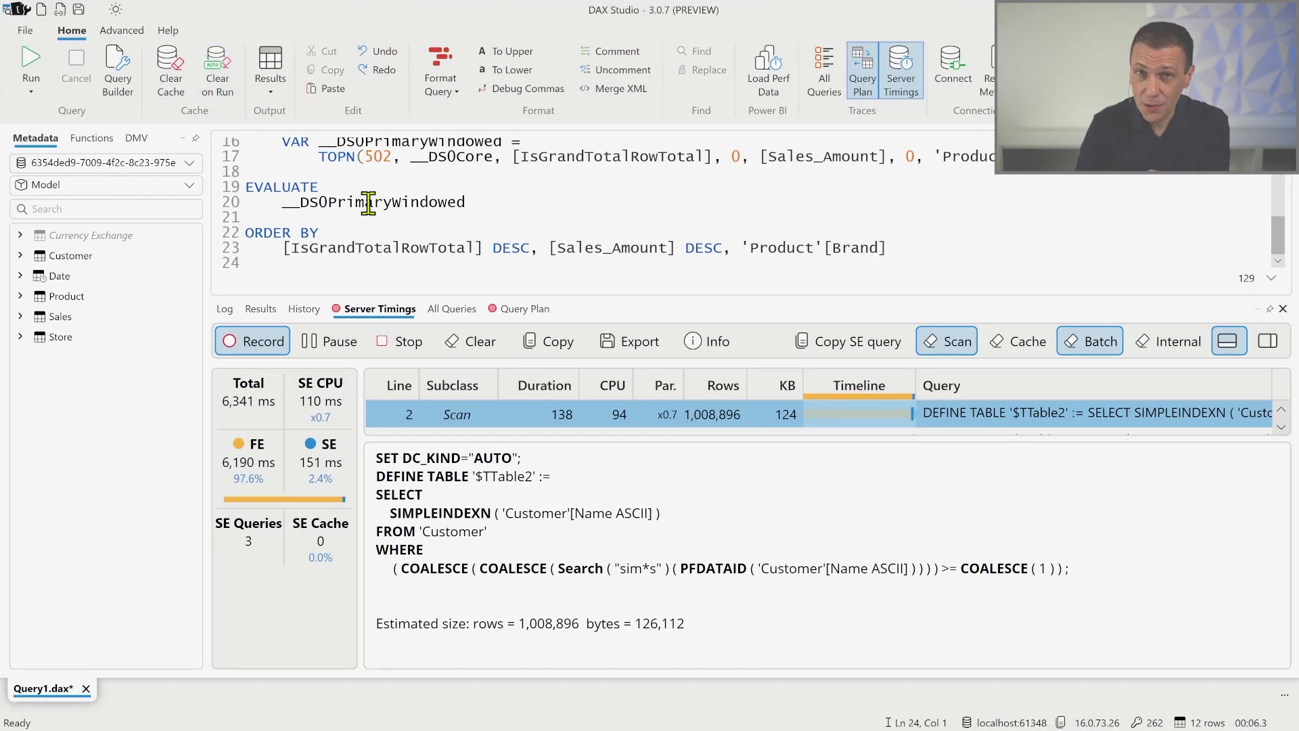
{"action": "left_click", "coordinate": [27, 57]}
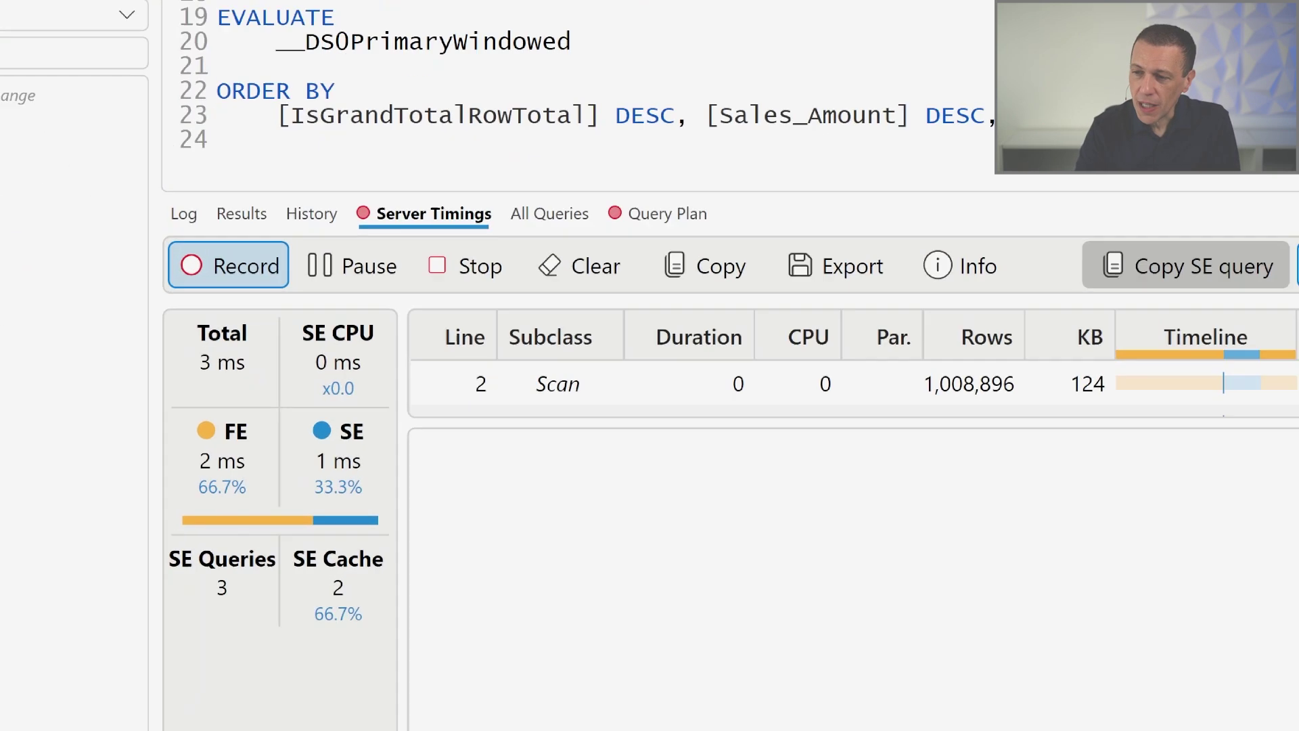
{"action": "left_click_drag", "start_coordinate": [137, 287], "coordinate": [481, 598]}
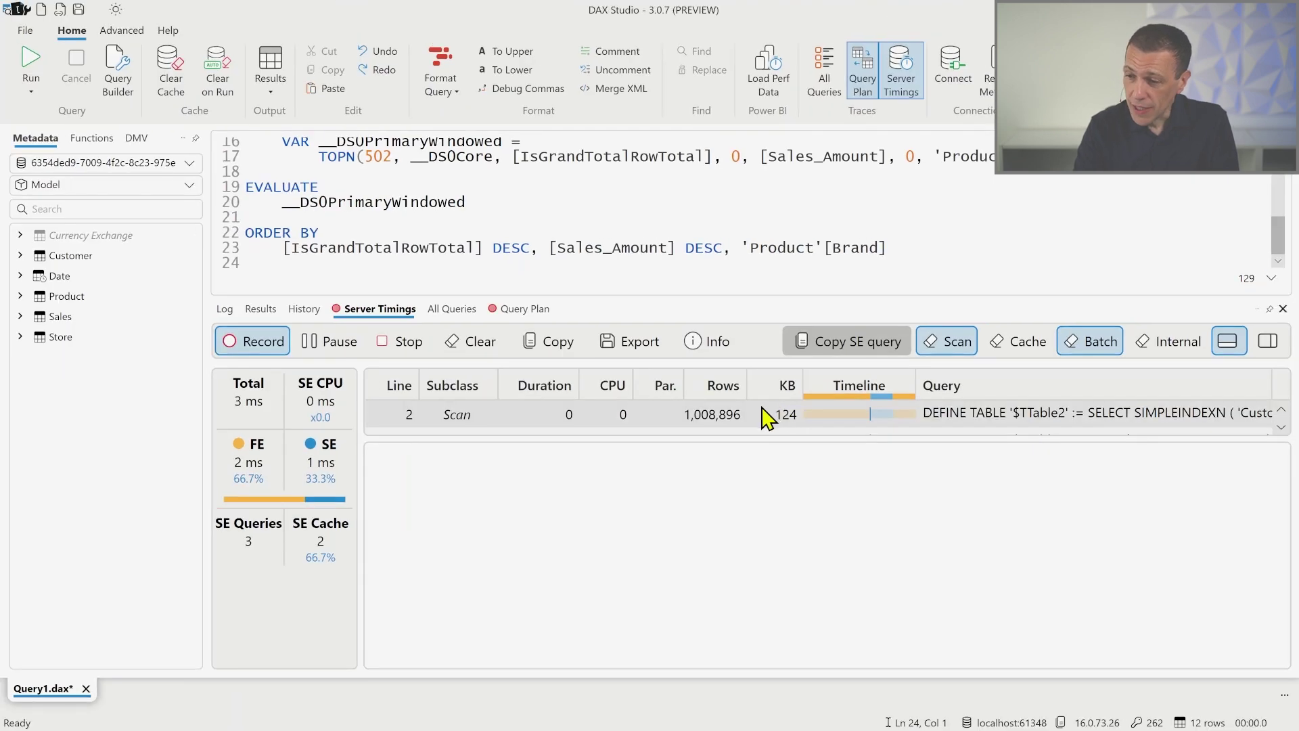
- Inspect the line 2 scan's WHERE condition, and enlarge the event list to compare its lines with the SE Cache figures
{"action": "left_click", "coordinate": [763, 408]}
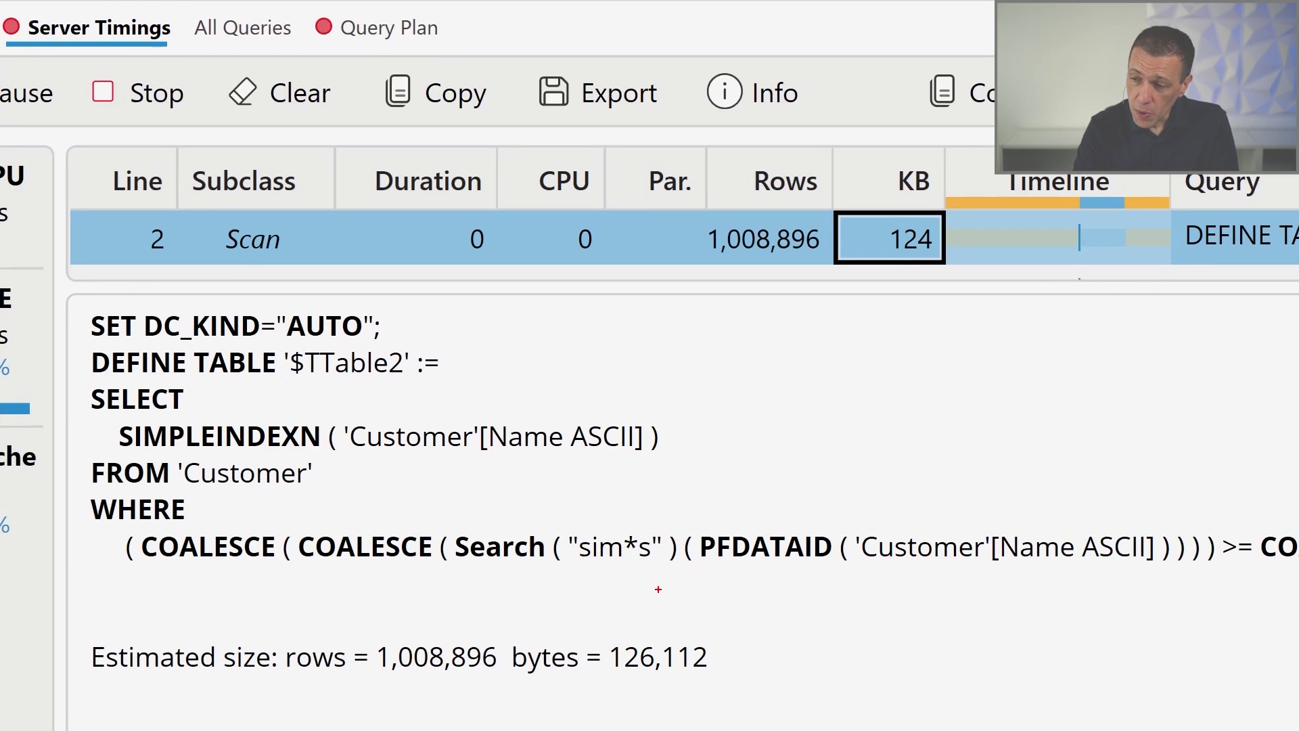
{"action": "left_click_drag", "start_coordinate": [118, 517], "coordinate": [792, 583]}
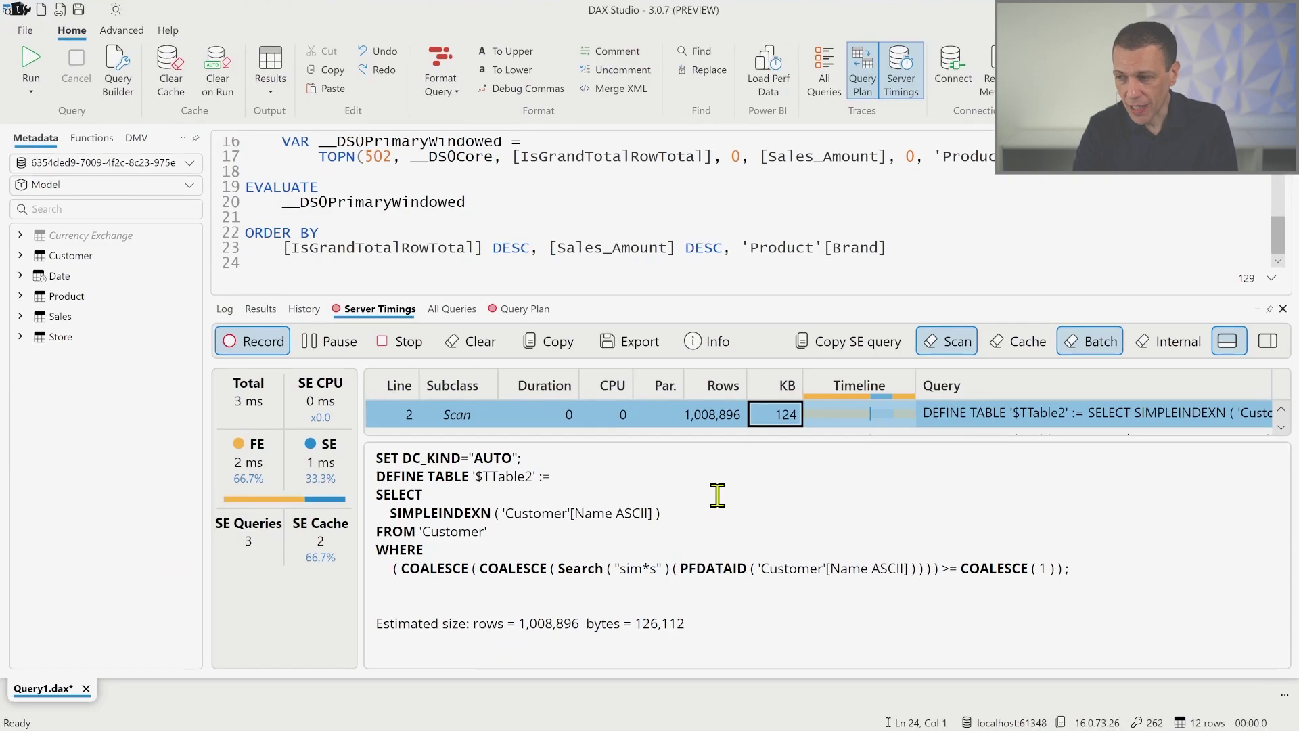
{"action": "left_click_drag", "start_coordinate": [717, 438], "coordinate": [724, 525]}
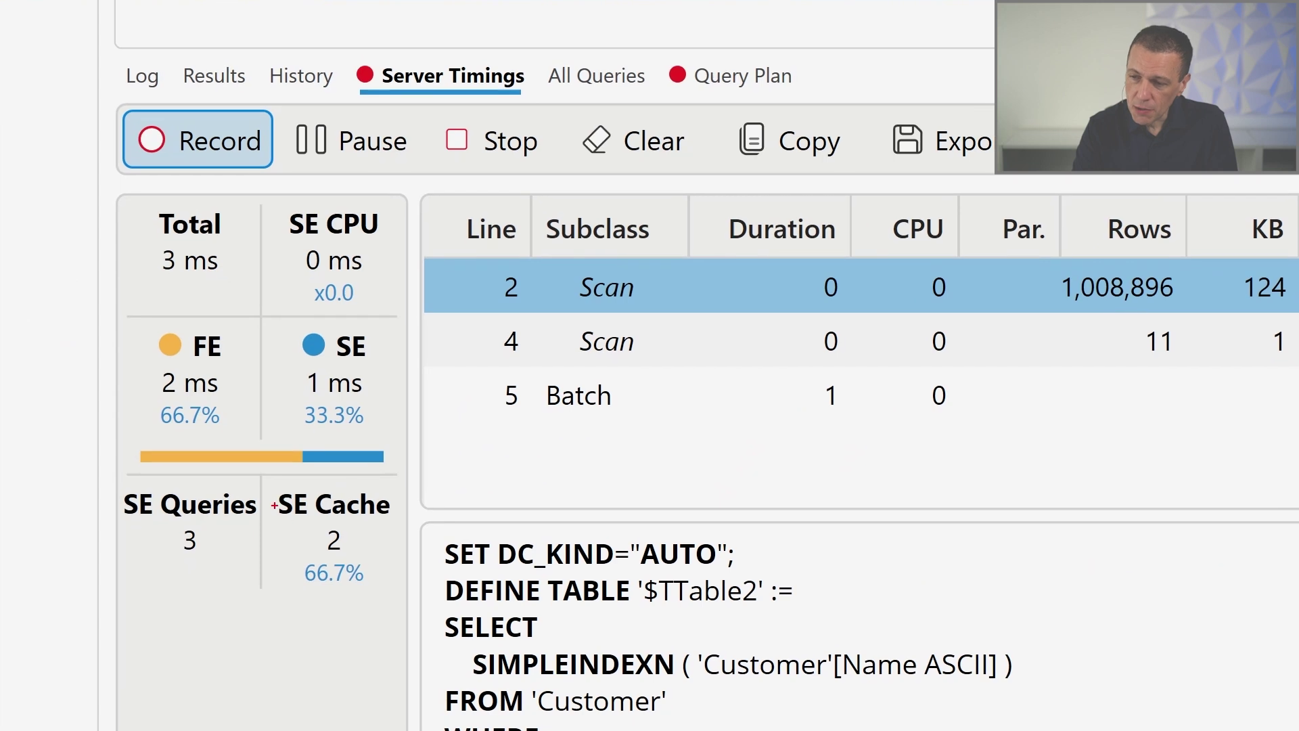
{"action": "left_click_drag", "start_coordinate": [285, 510], "coordinate": [353, 572]}
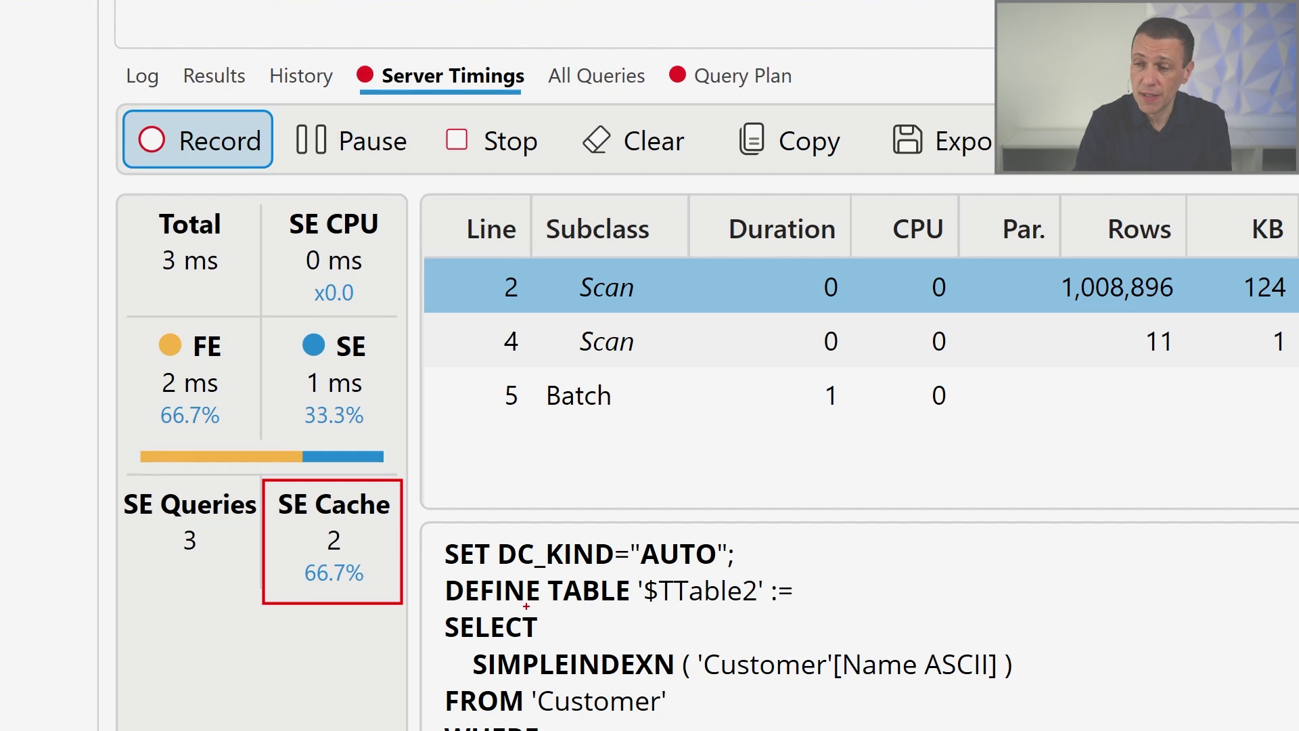
{"action": "key", "text": "Escape"}
- Include cache and internal events in the Server Timings and enlarge the event list to examine the cache lines
{"action": "left_click", "coordinate": [1020, 341]}
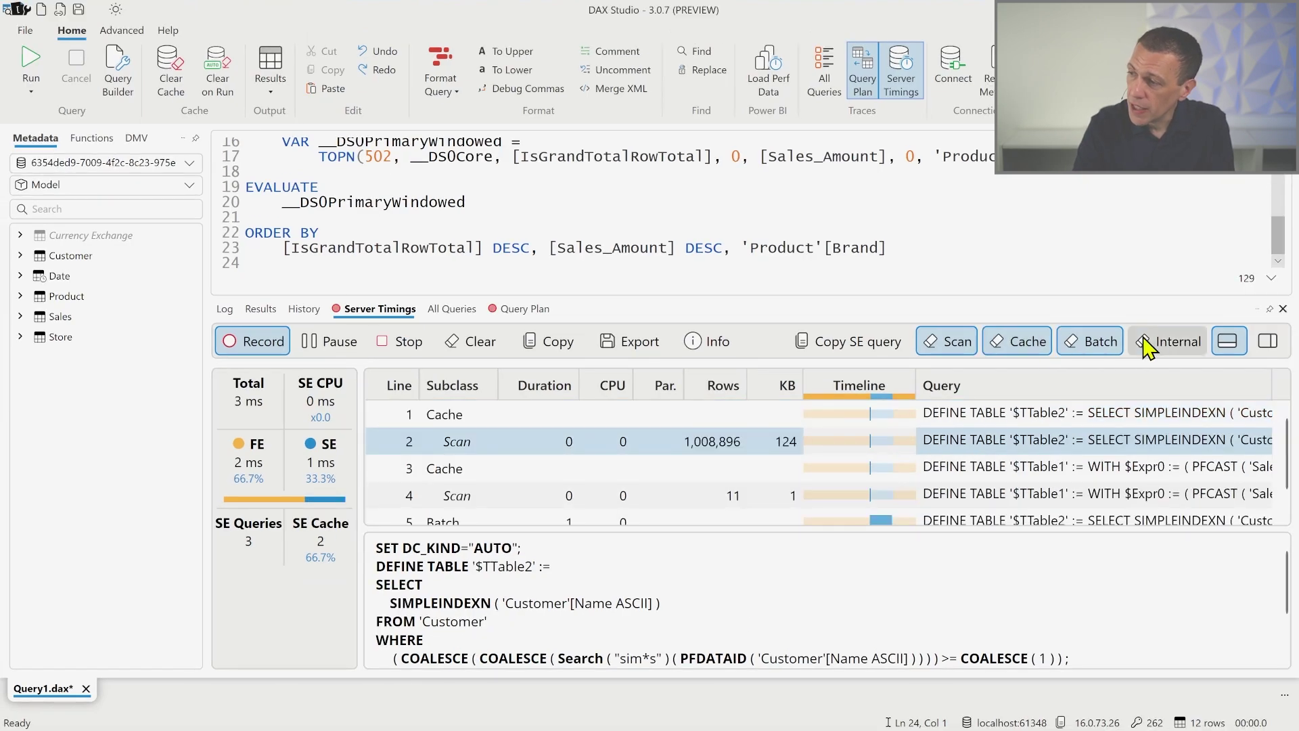
{"action": "left_click", "coordinate": [1168, 341]}
{"action": "left_click_drag", "start_coordinate": [630, 527], "coordinate": [643, 606]}
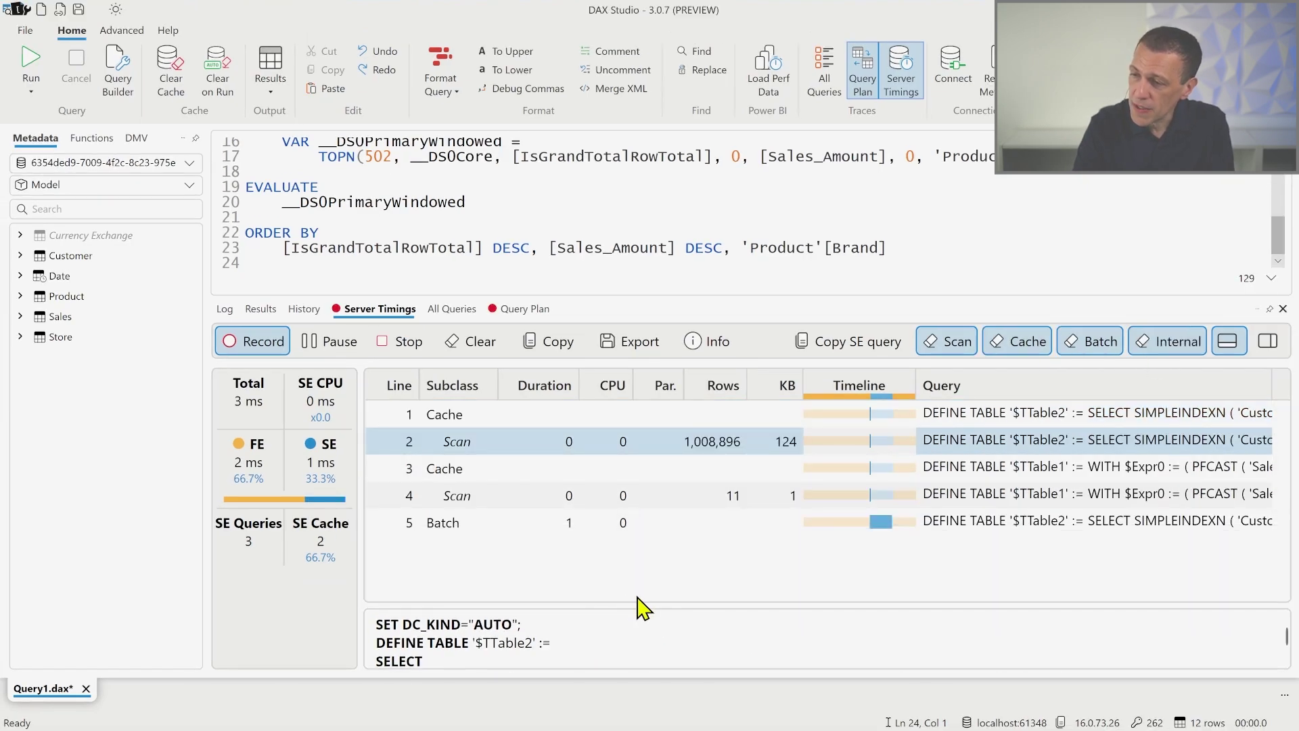
{"action": "left_click_drag", "start_coordinate": [249, 242], "coordinate": [410, 563]}
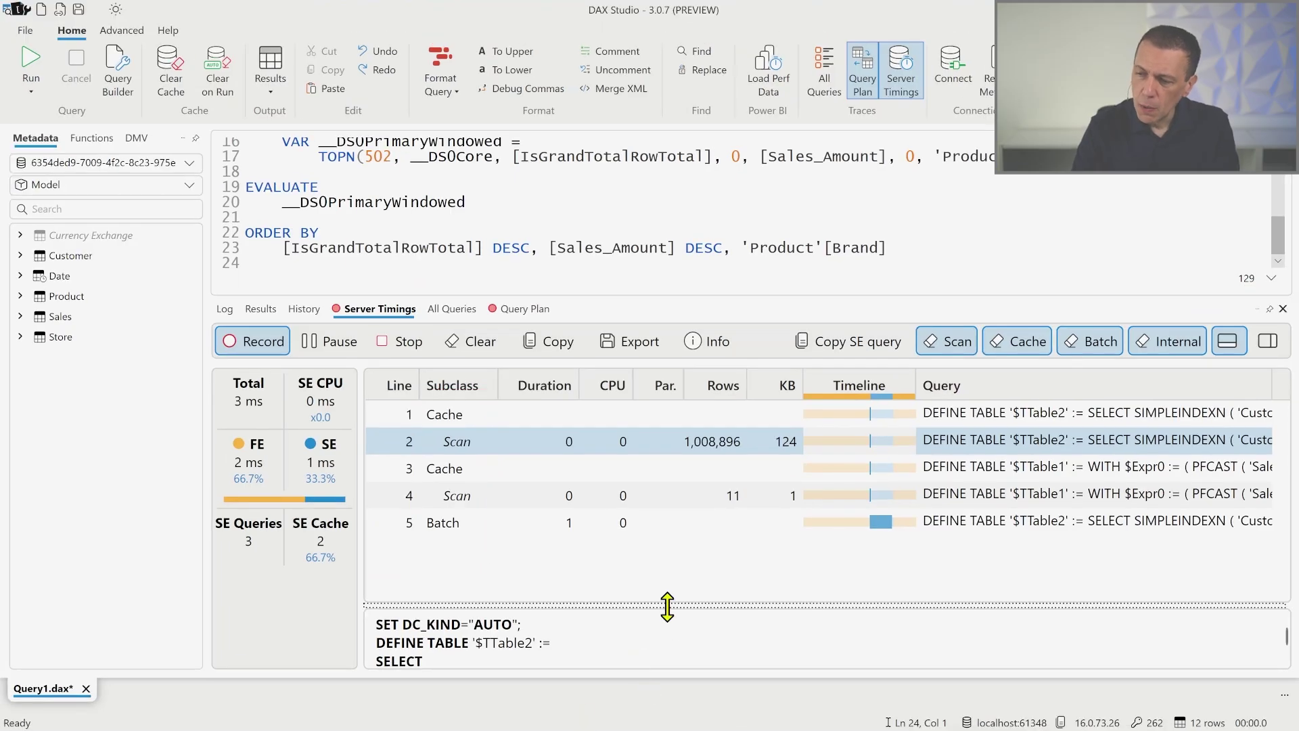
- Enlarge the storage engine query text of the line 2 scan and examine its "sim*s" Search condition on Customer Name ASCII
{"action": "left_click_drag", "start_coordinate": [667, 607], "coordinate": [675, 454]}
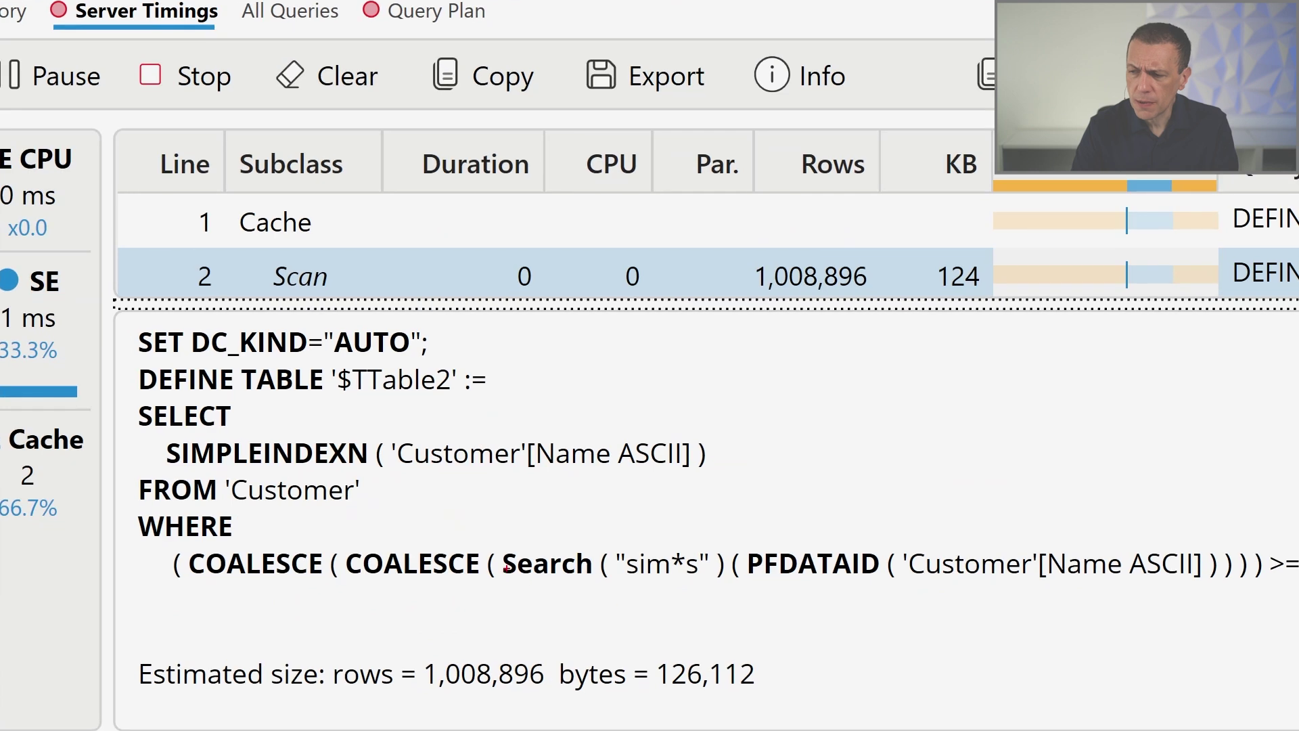
{"action": "left_click_drag", "start_coordinate": [477, 528], "coordinate": [670, 628]}
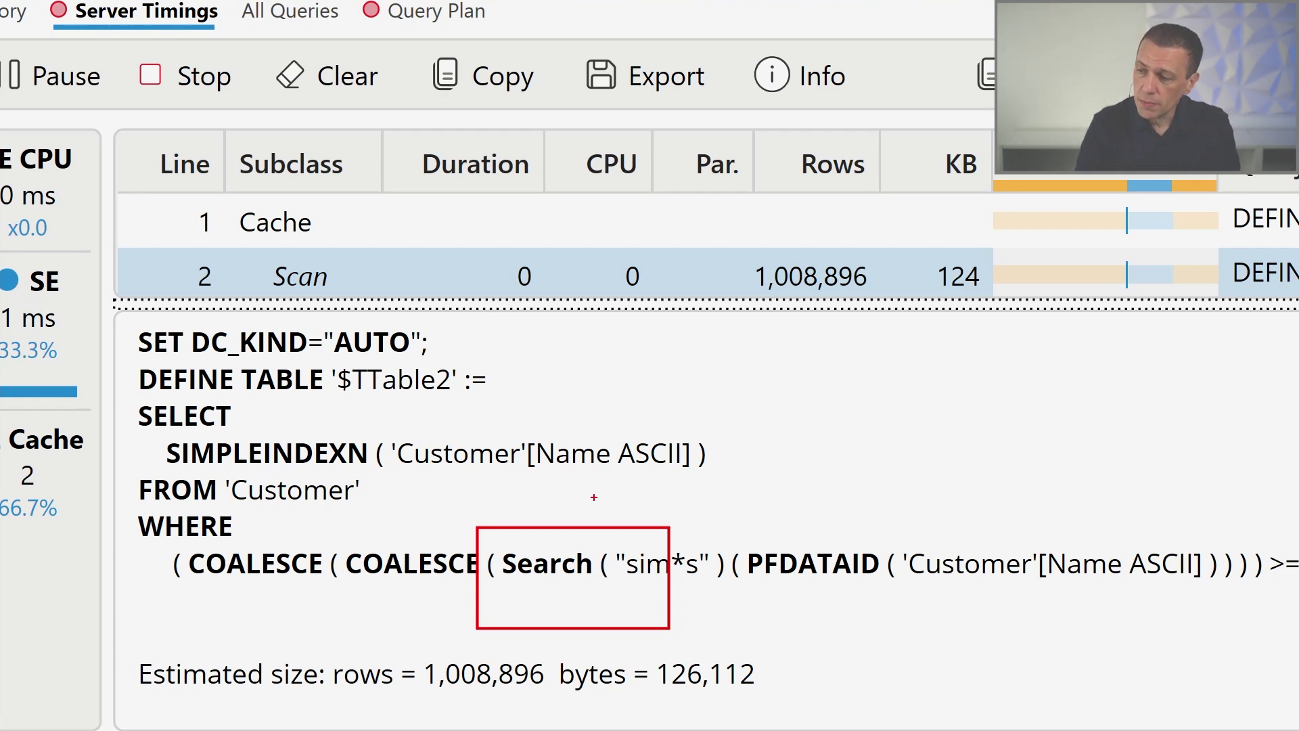
{"action": "left_click_drag", "start_coordinate": [776, 487], "coordinate": [1218, 651]}
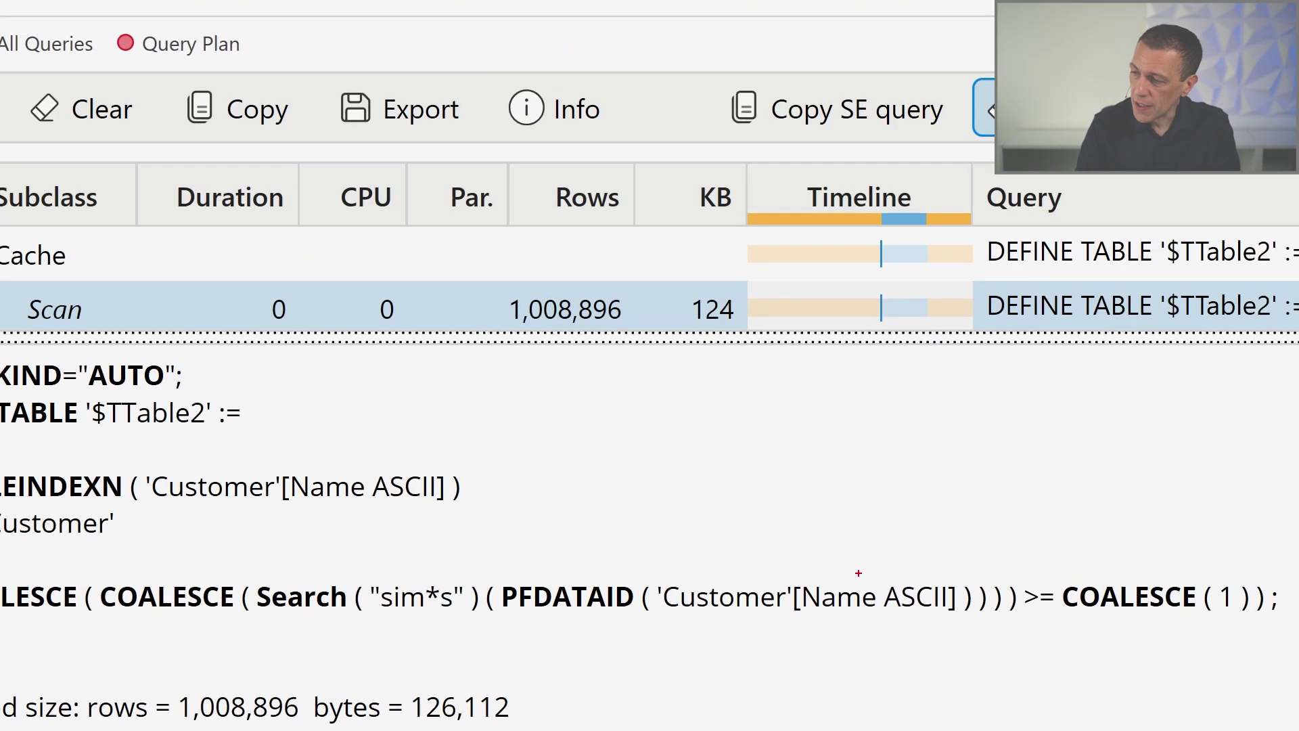
{"action": "mouse_move", "coordinate": [699, 550]}
{"action": "left_mouse_down"}
{"action": "mouse_move", "coordinate": [806, 625]}
{"action": "mouse_move", "coordinate": [959, 634]}
{"action": "left_mouse_up"}
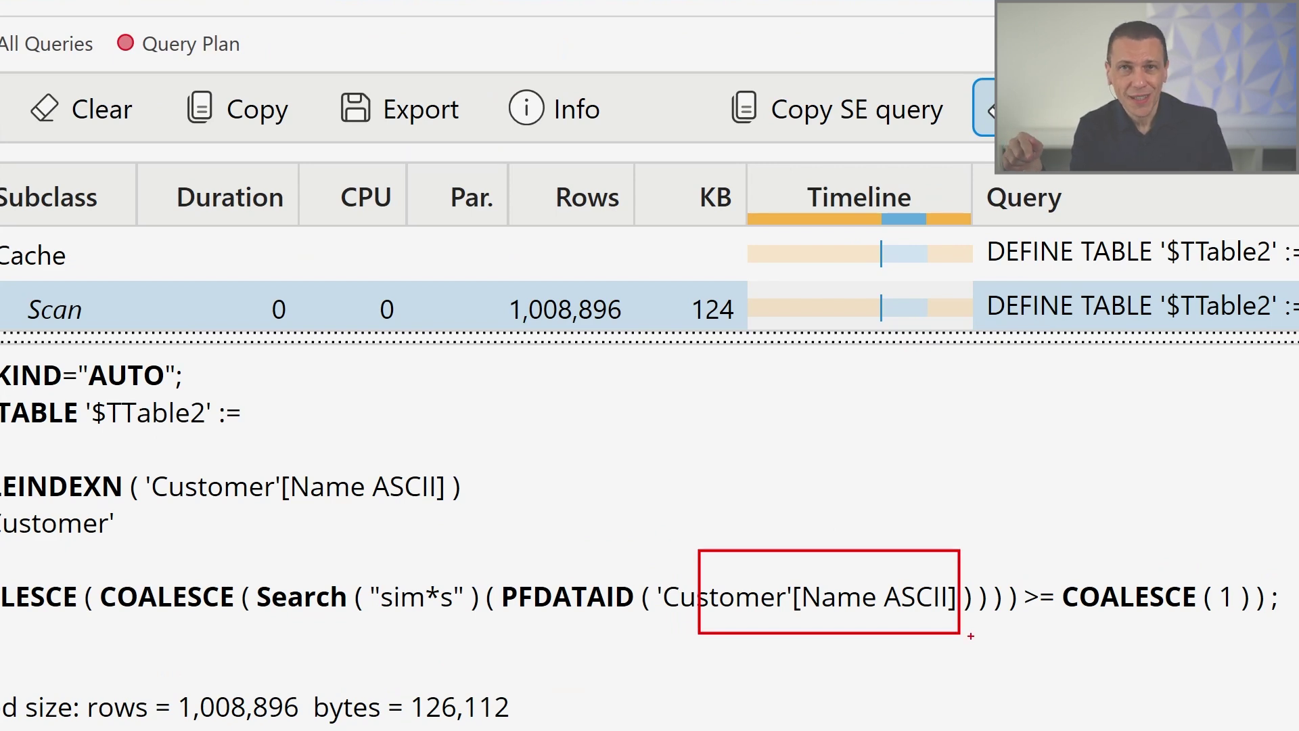
{"action": "key", "text": "Escape"}
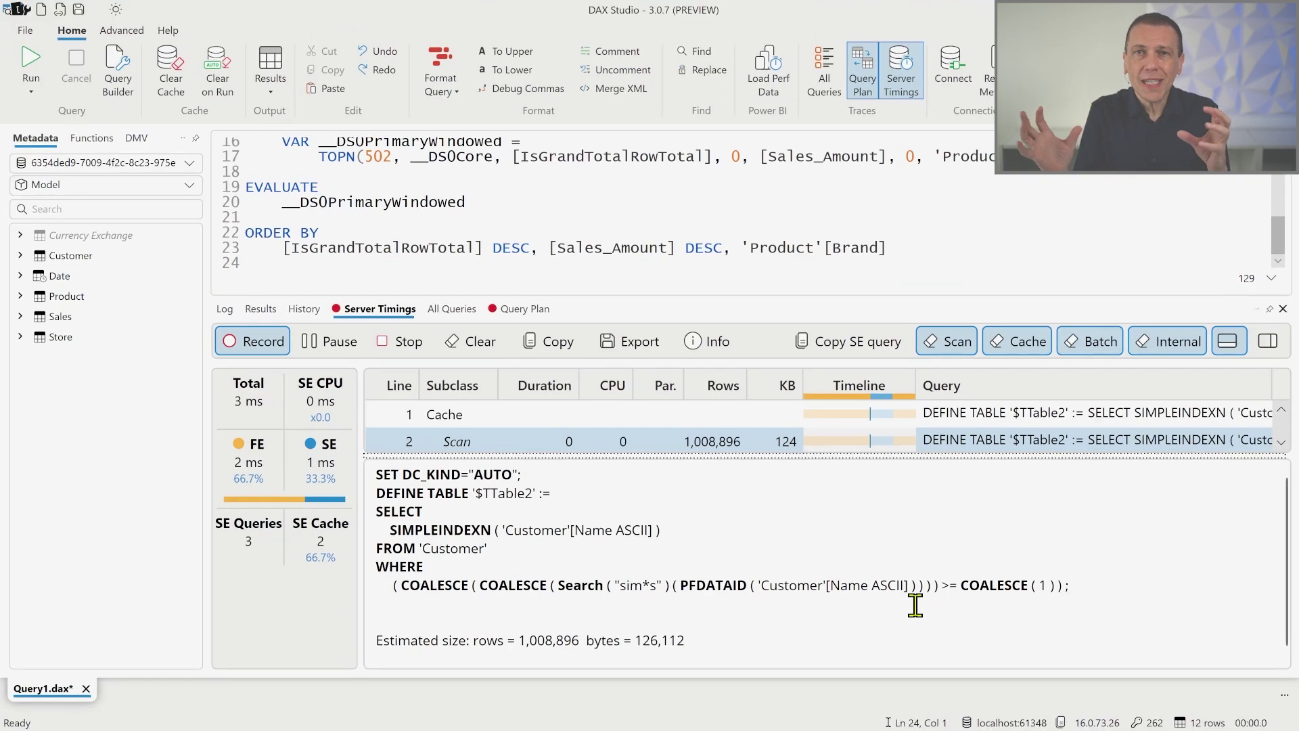